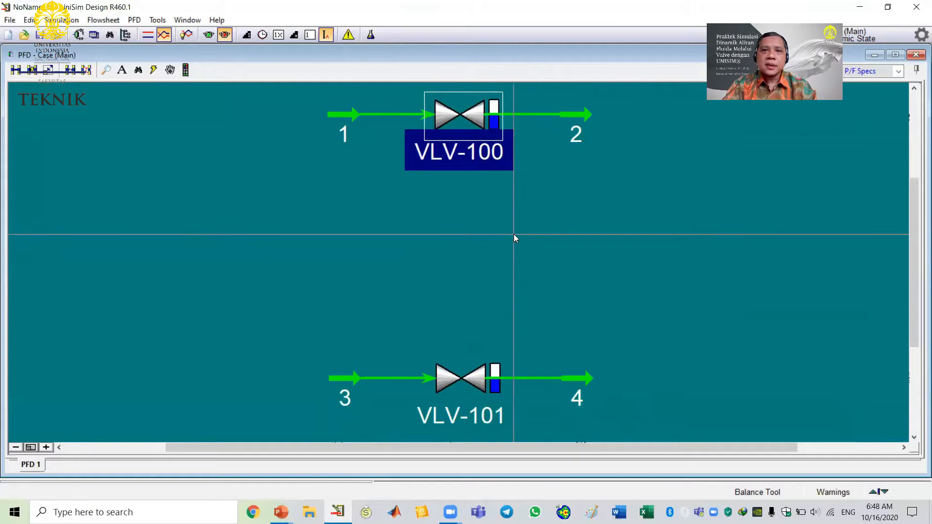
Add the Mass Flow variables of streams 2 and 4 to the DataBook
mouse_move(458, 120)
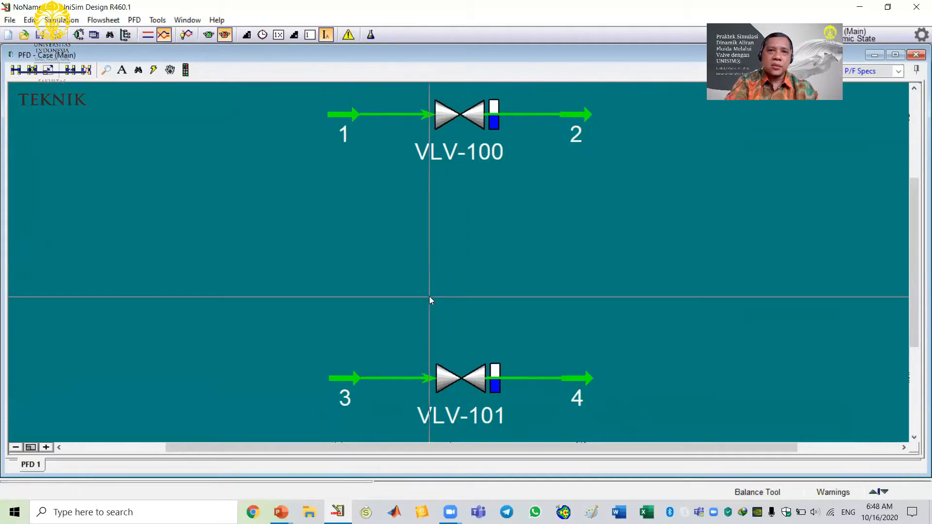
key(ctrl+d)
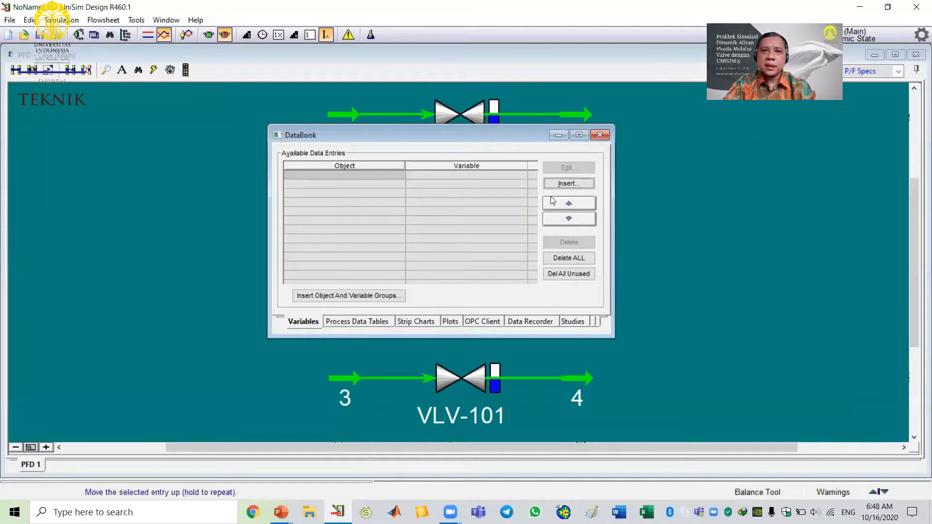
click(568, 184)
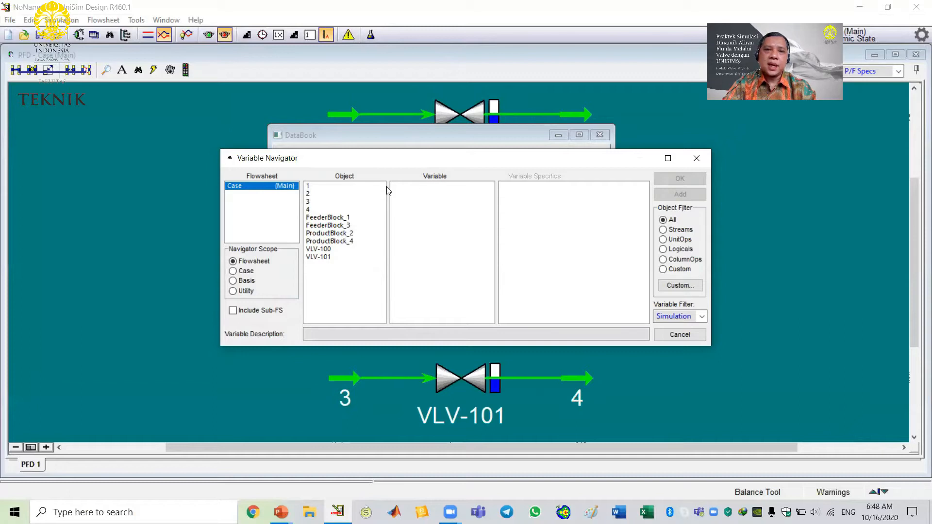
click(312, 194)
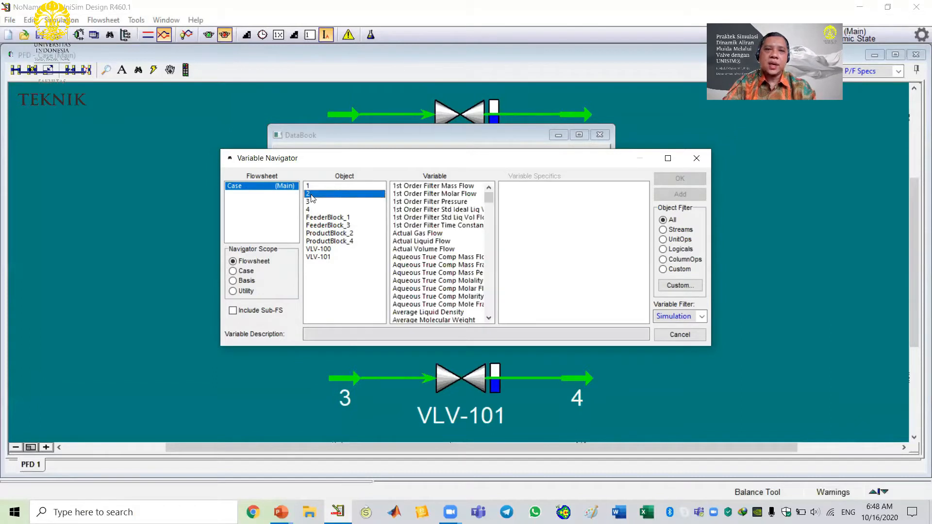
click(436, 265)
scroll(436, 268, down, 10)
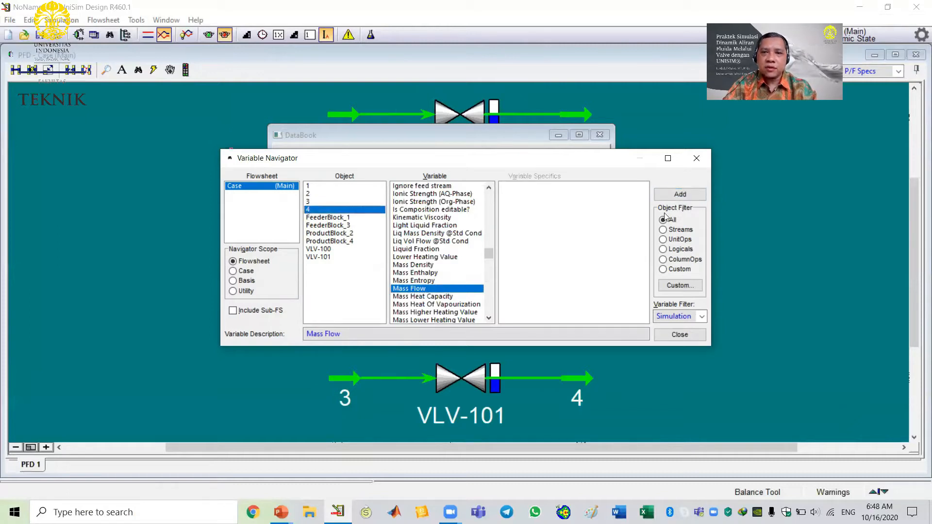
click(670, 195)
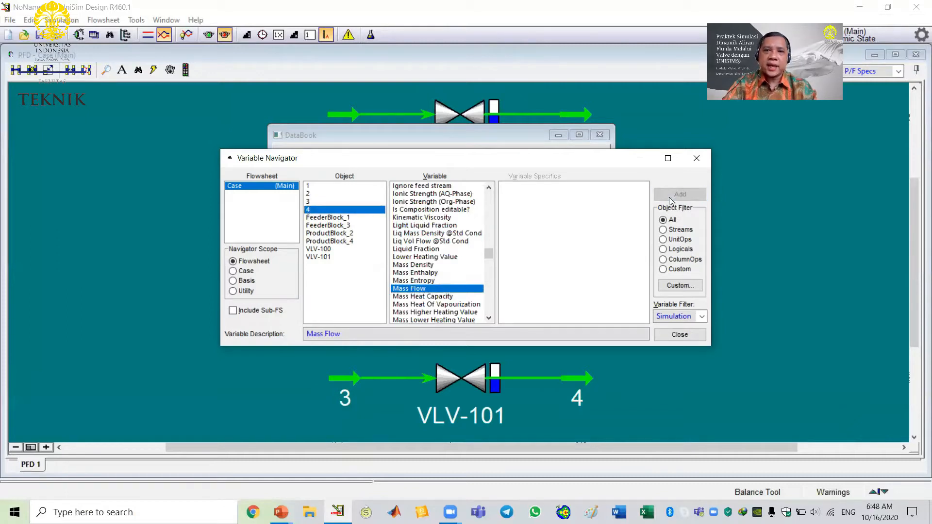
click(699, 158)
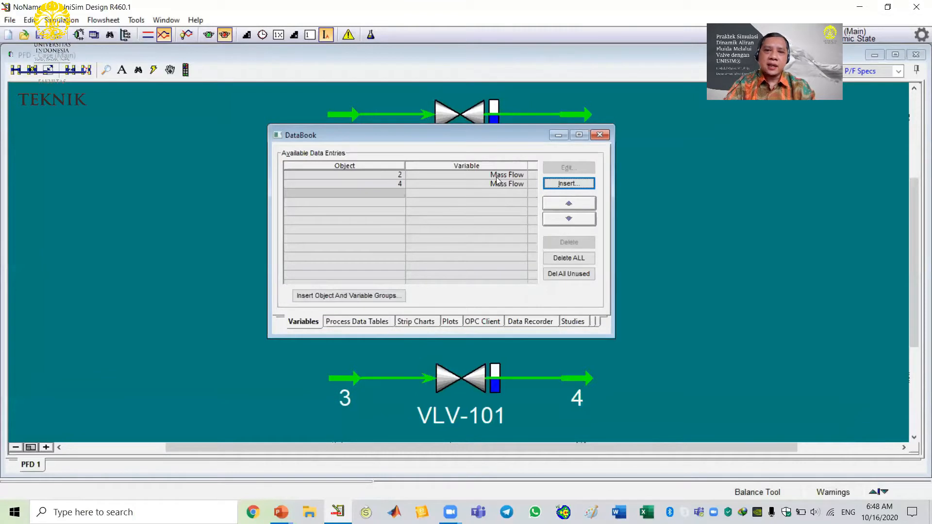
Create a strip chart named FLOW with the mass flows of streams 2 and 4 active, and display it in an enlarged window
click(413, 325)
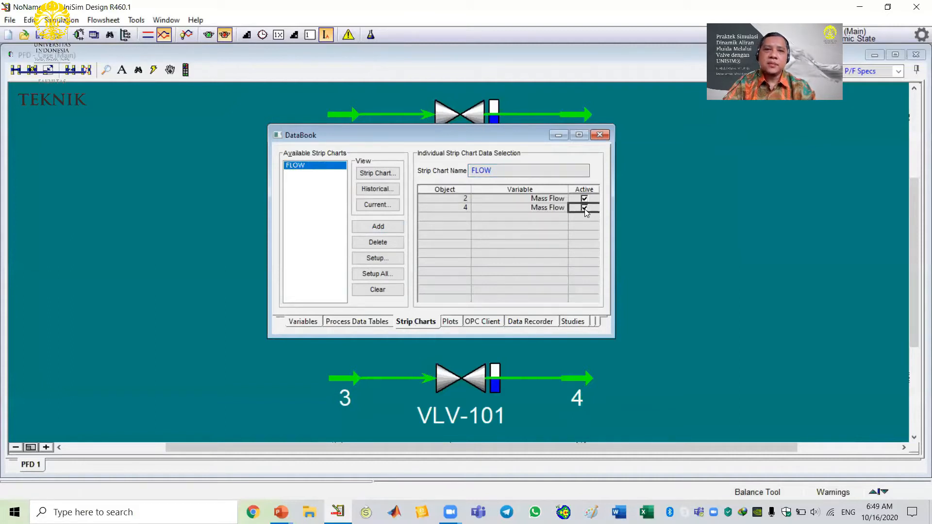
click(376, 174)
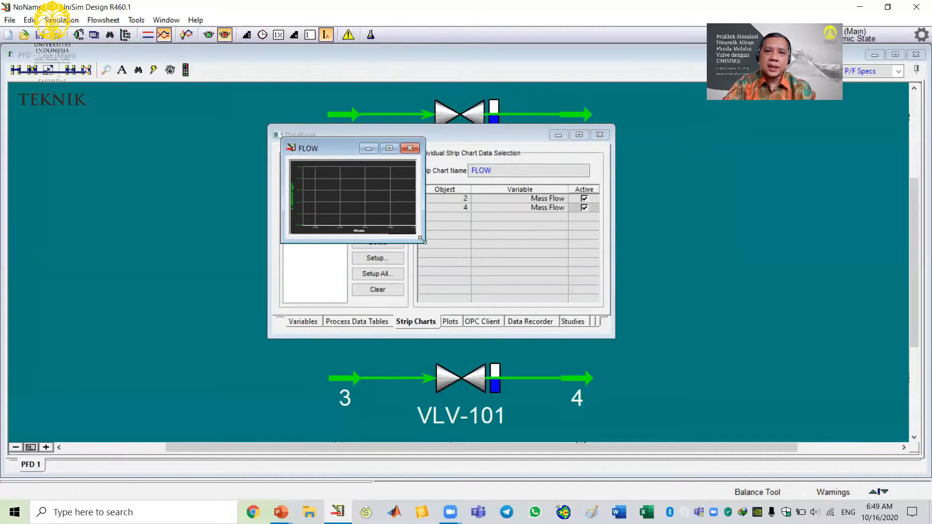
drag(421, 239, 715, 399)
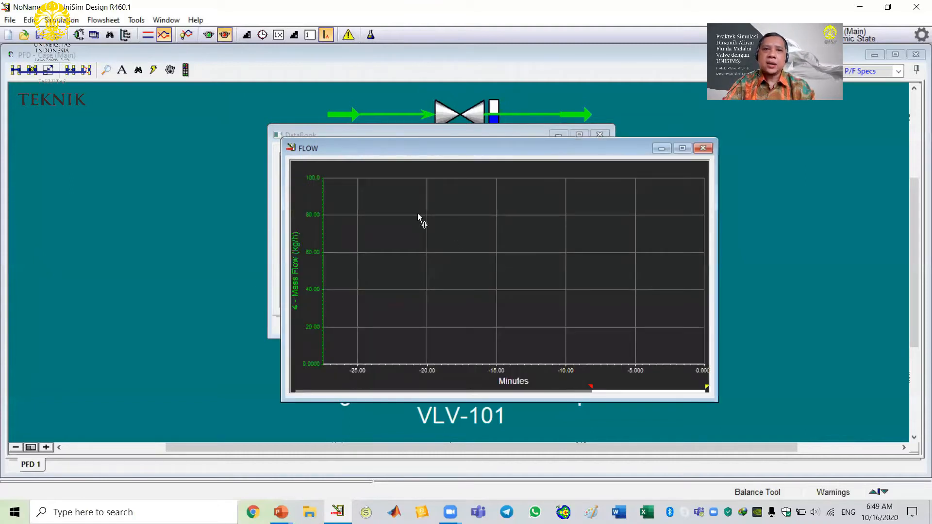
Start the dynamic integrator and widen the FLOW chart's visible time range to about 100 minutes
click(208, 36)
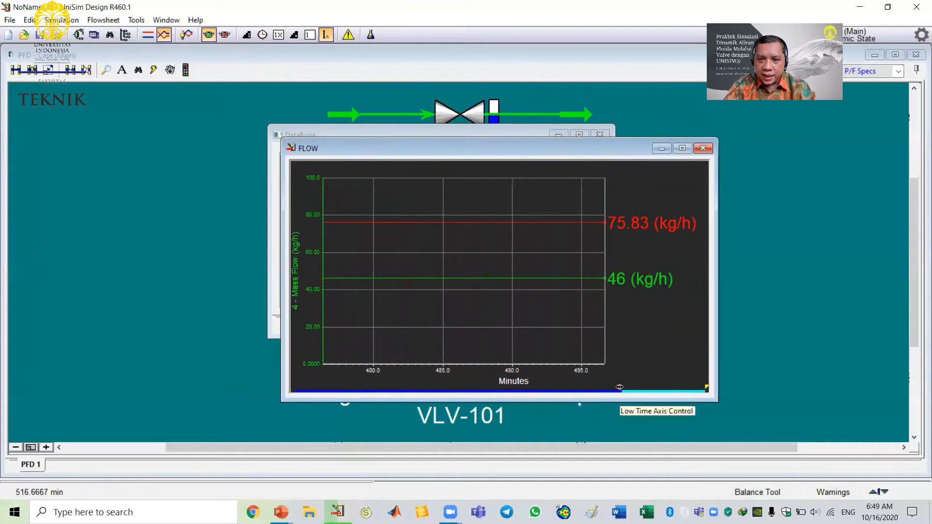
drag(429, 381, 285, 383)
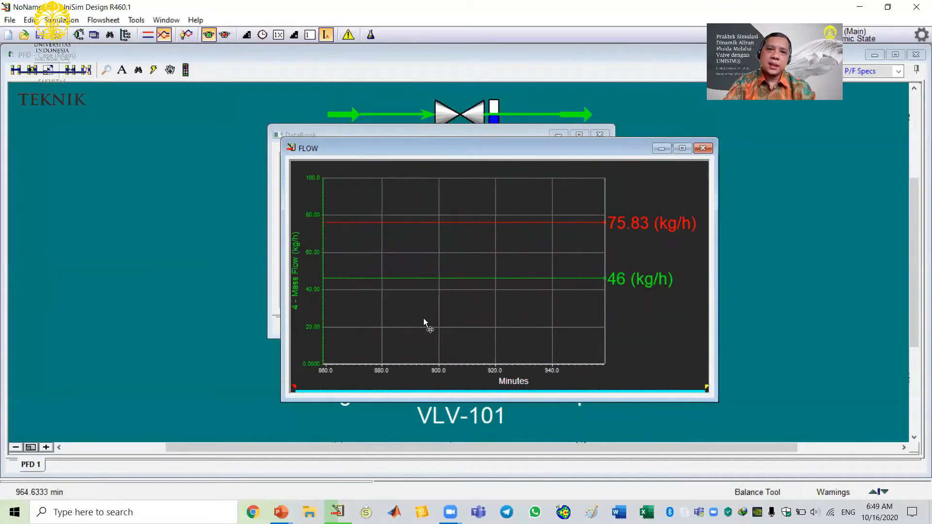
mouse_move(513, 227)
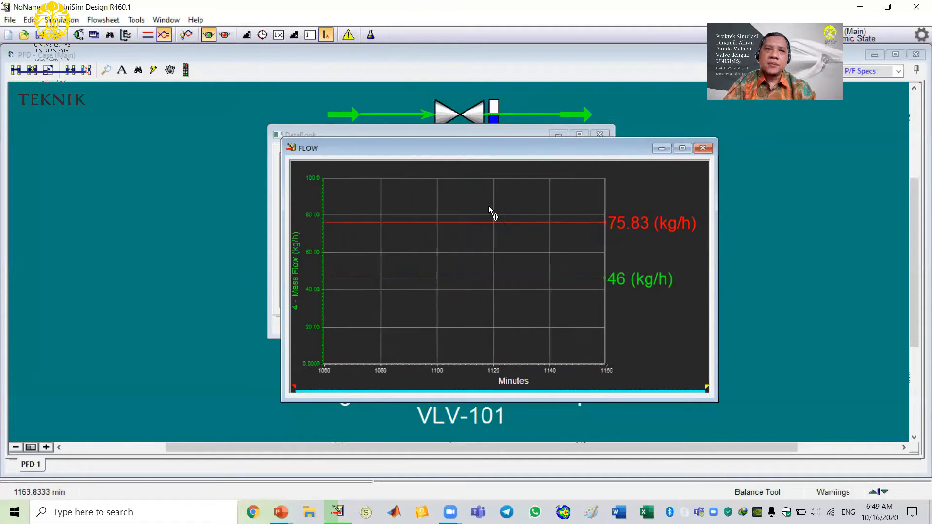
Shrink the PFD window to the right part of the workspace and fit both valve lines inside it
click(182, 134)
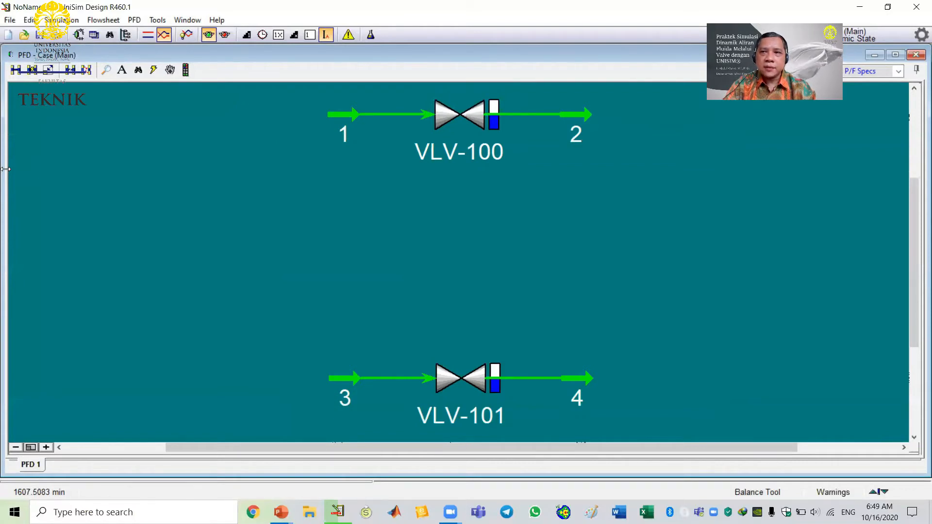
drag(6, 169, 559, 175)
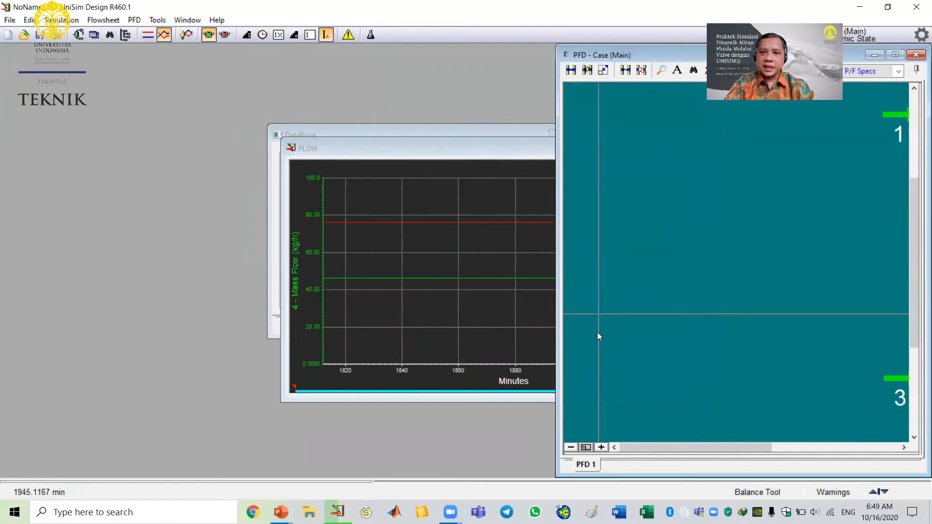
click(586, 446)
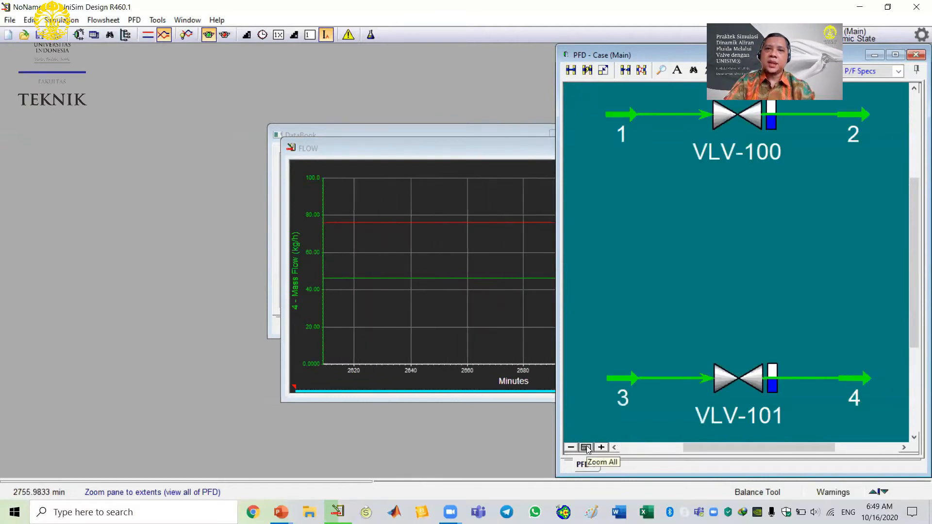
Close the DataBook and enlarge the FLOW strip chart to fill the free space beside the flowsheet
click(356, 127)
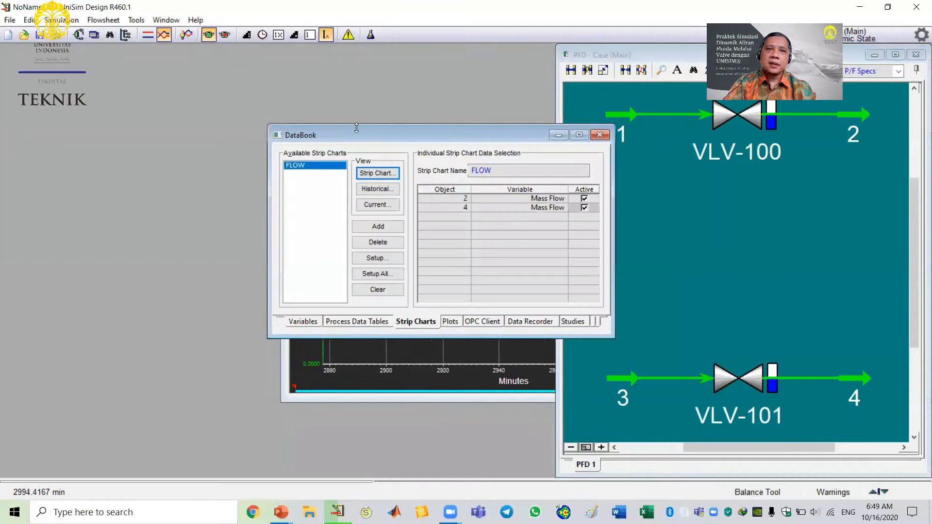
click(600, 135)
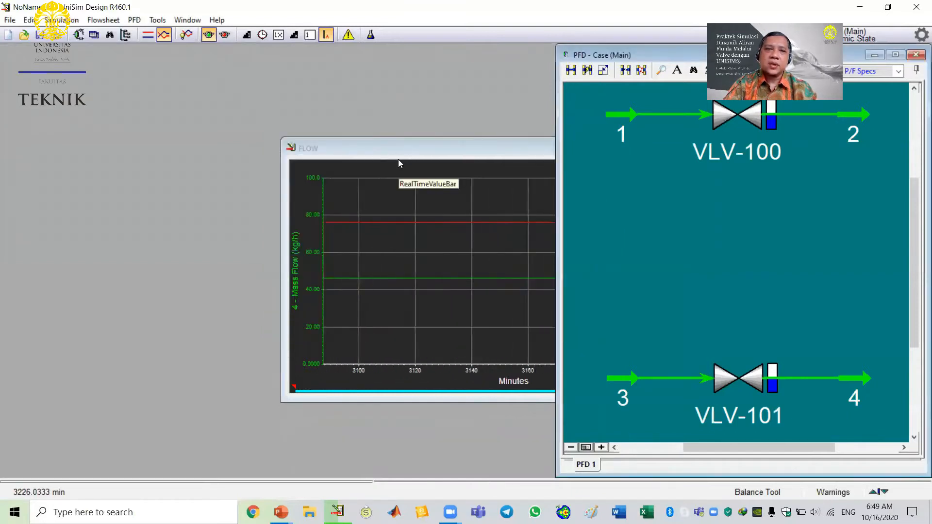
click(375, 146)
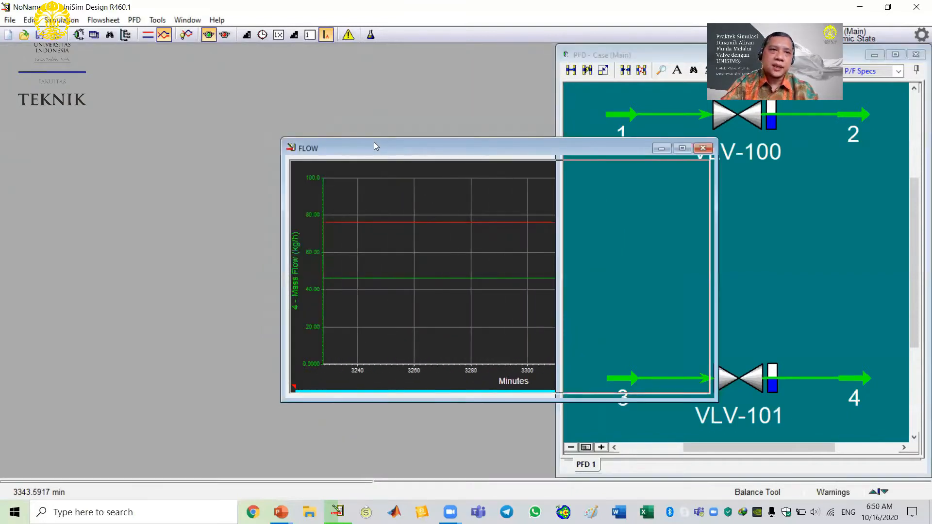
drag(373, 141, 97, 48)
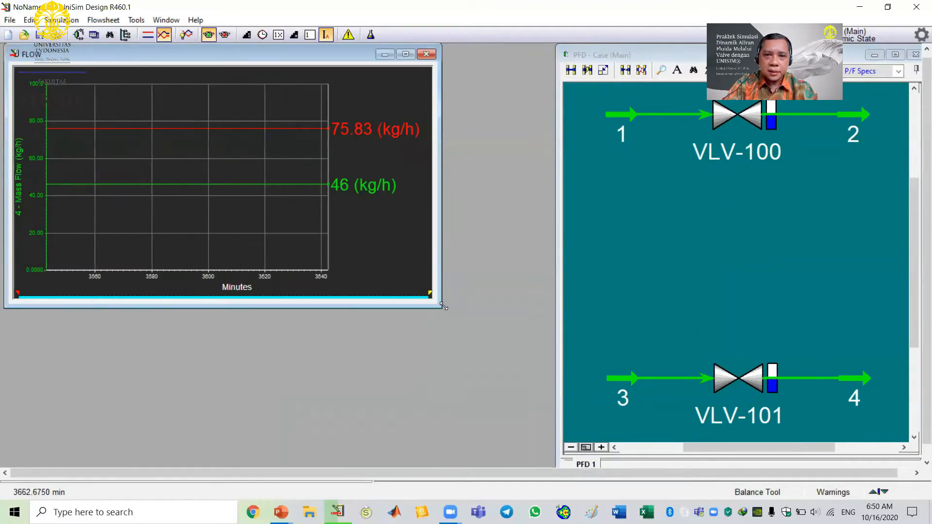
drag(443, 305, 552, 462)
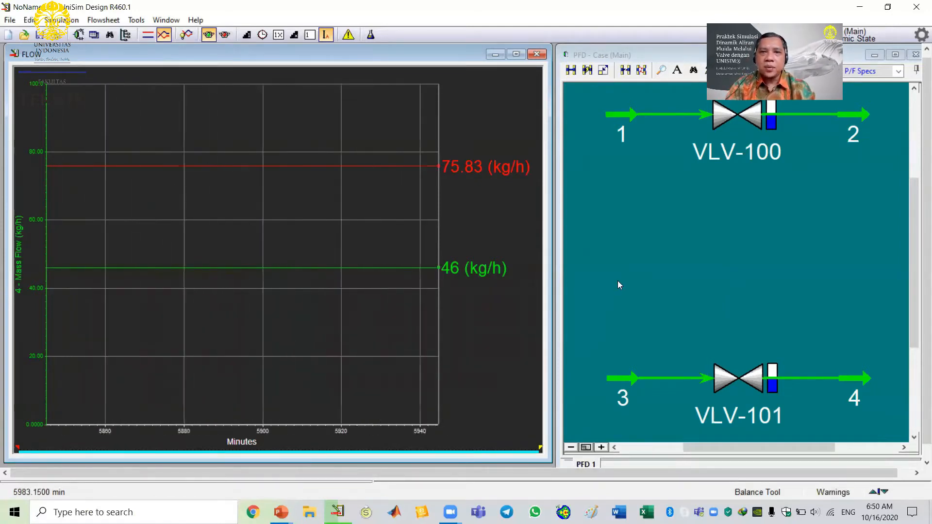
Review the sizing conditions of valve VLV-100 and the dynamic pressure and flow specifications of stream 1
double_click(736, 115)
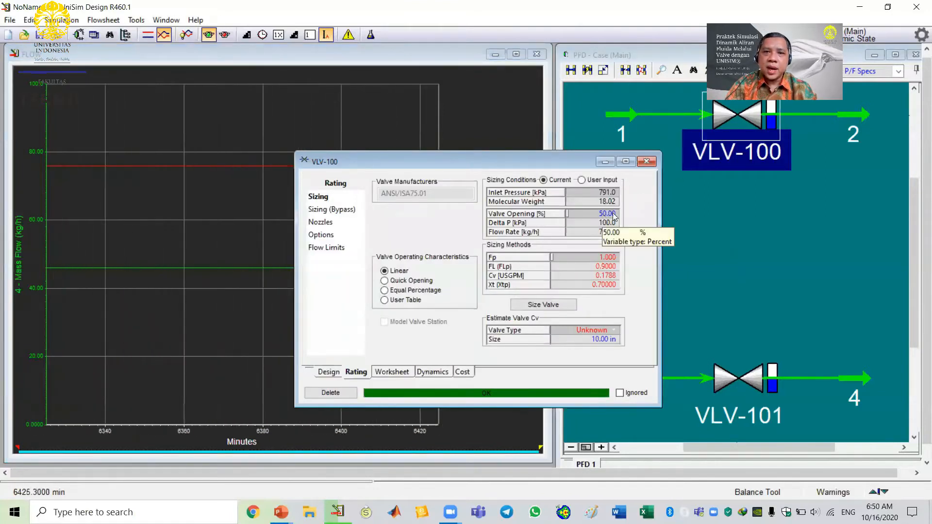
drag(511, 159, 690, 165)
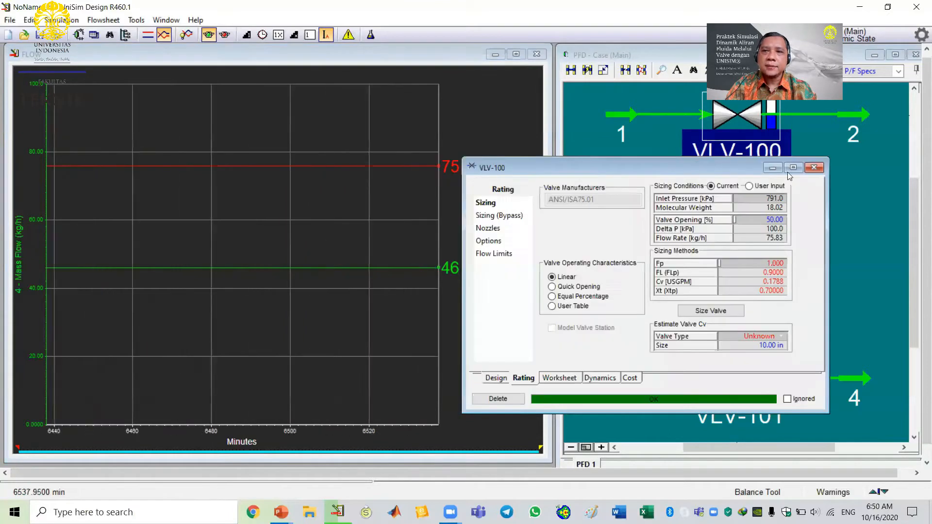
click(820, 167)
double_click(616, 116)
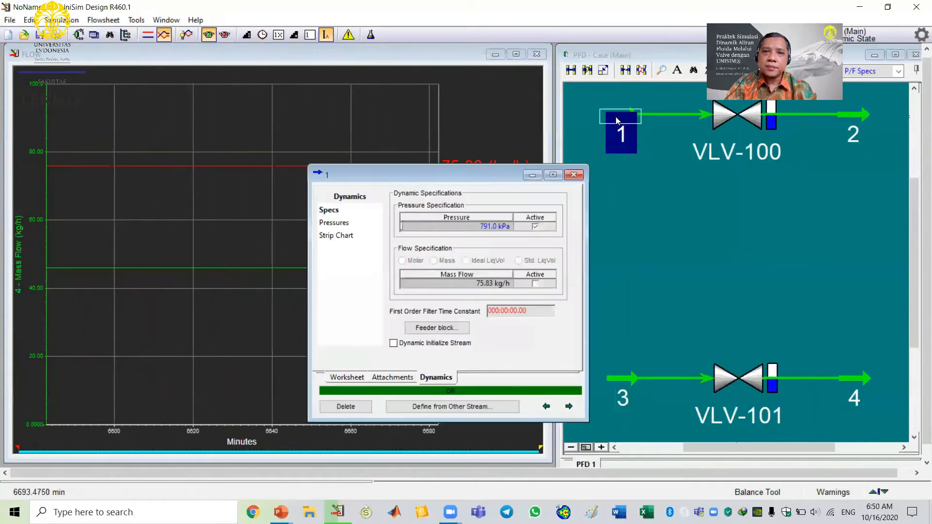
click(573, 174)
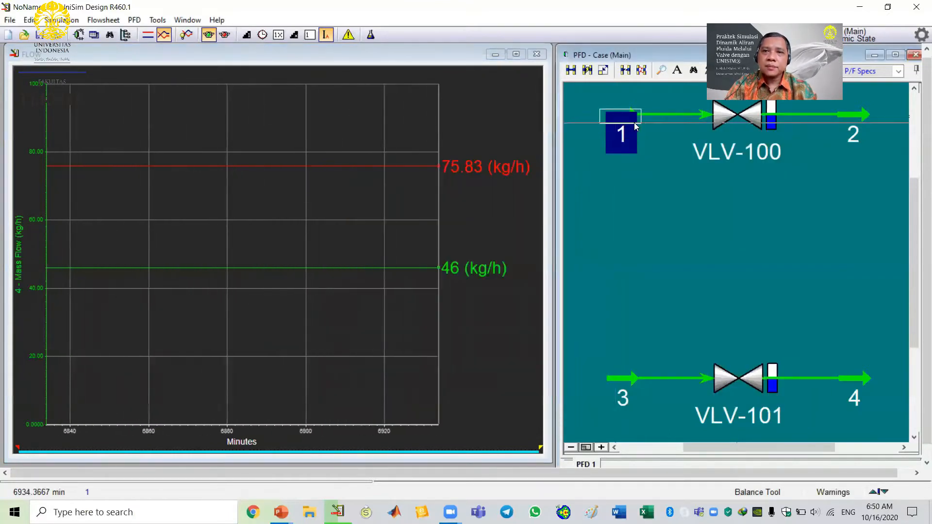
Set the valve opening of VLV-100 to 60% and close its property window
double_click(736, 116)
click(631, 241)
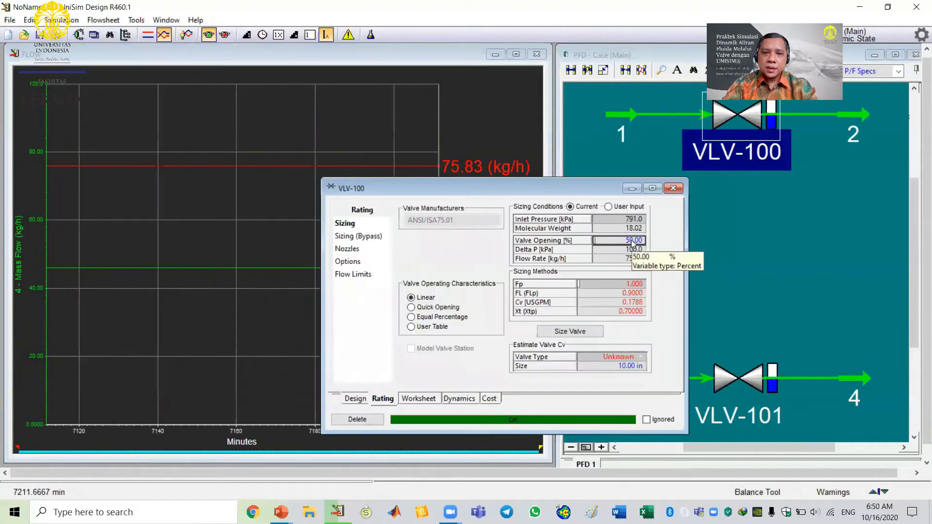
text(60)
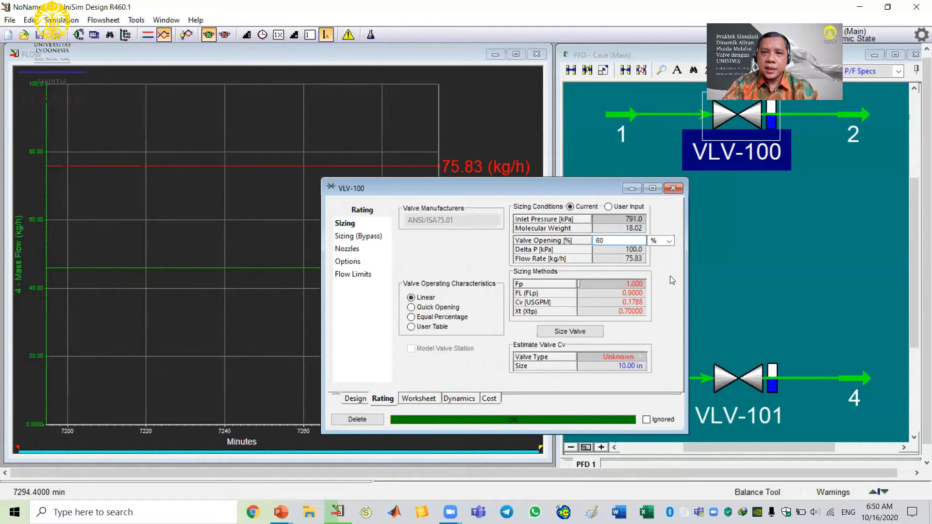
key(Return)
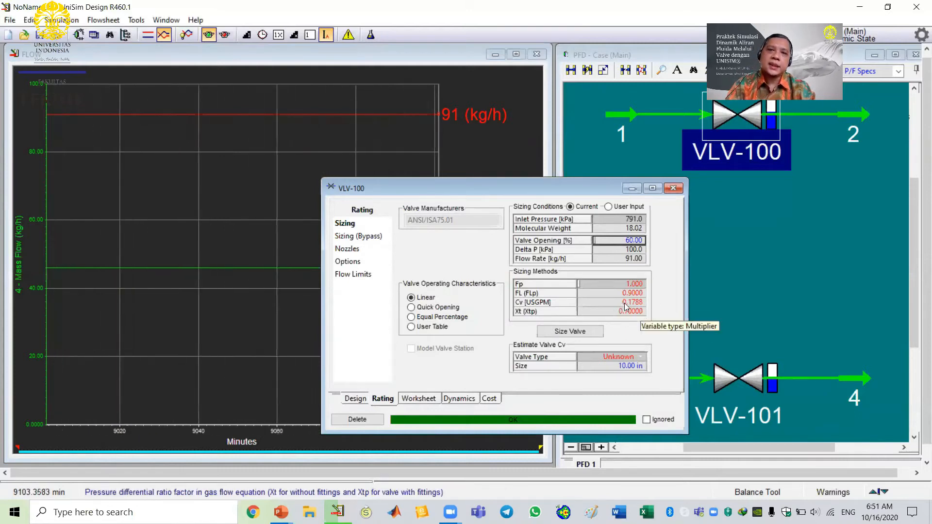
click(673, 188)
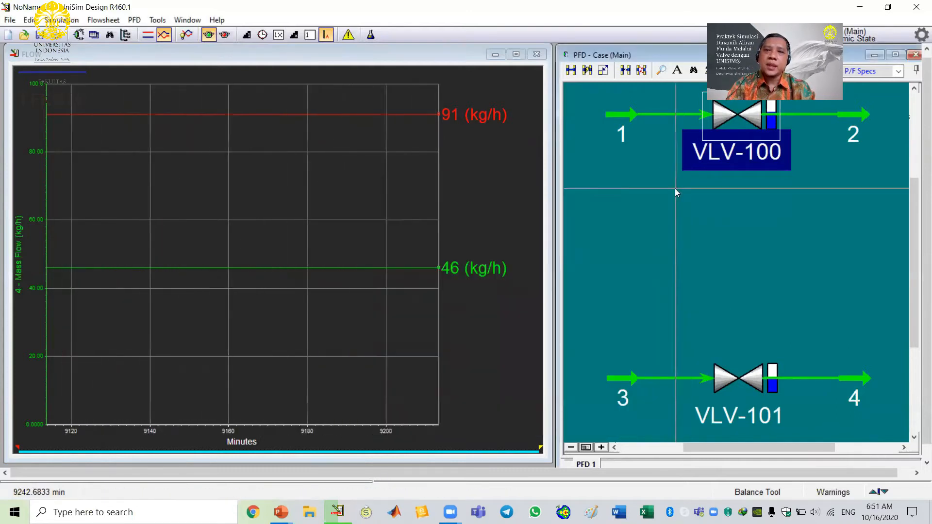
Set the valve opening of VLV-101 to 60% and close its property window
double_click(740, 378)
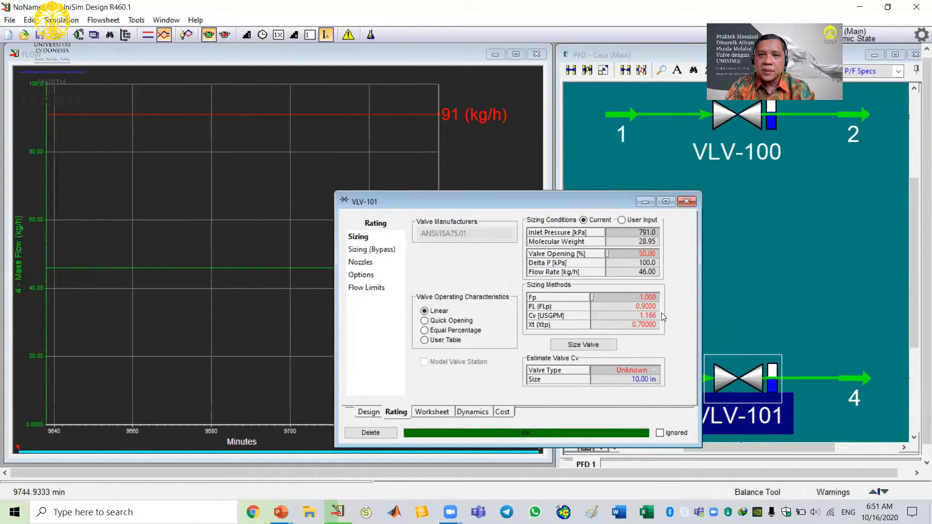
click(687, 203)
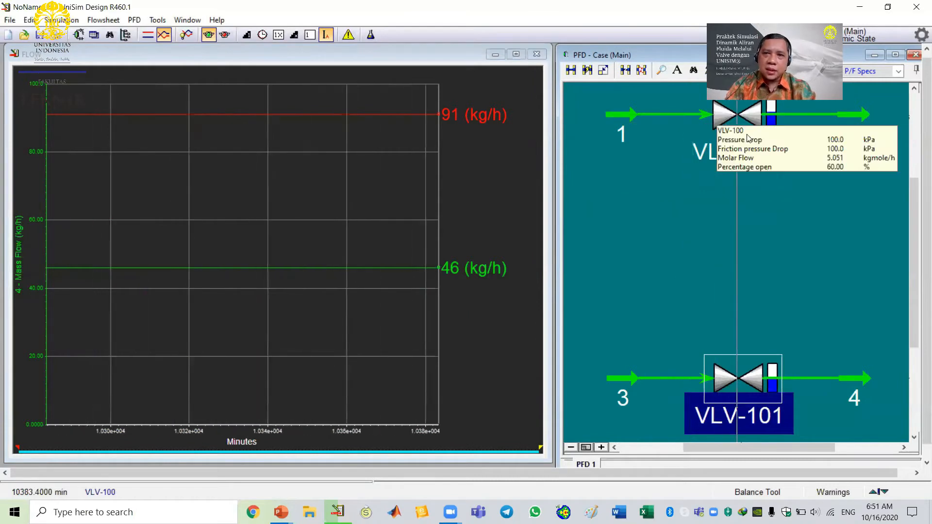
double_click(748, 382)
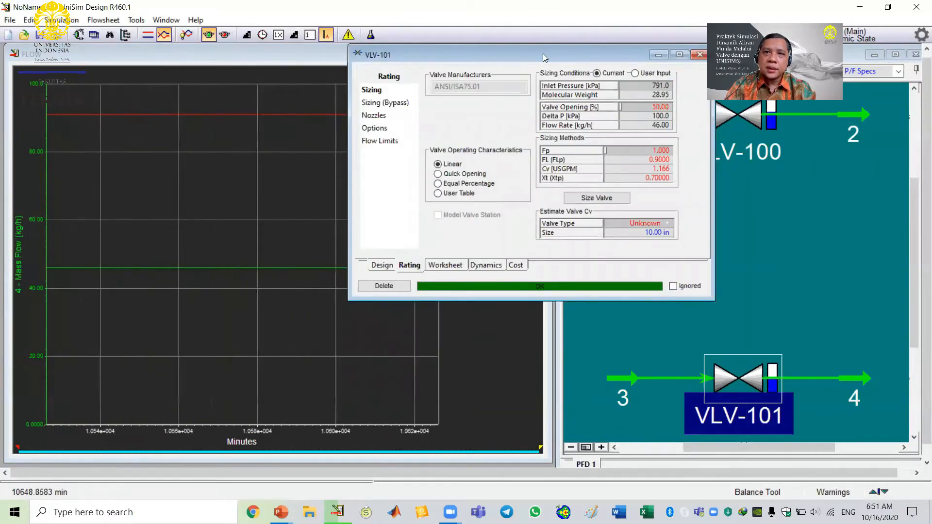
drag(543, 53, 710, 129)
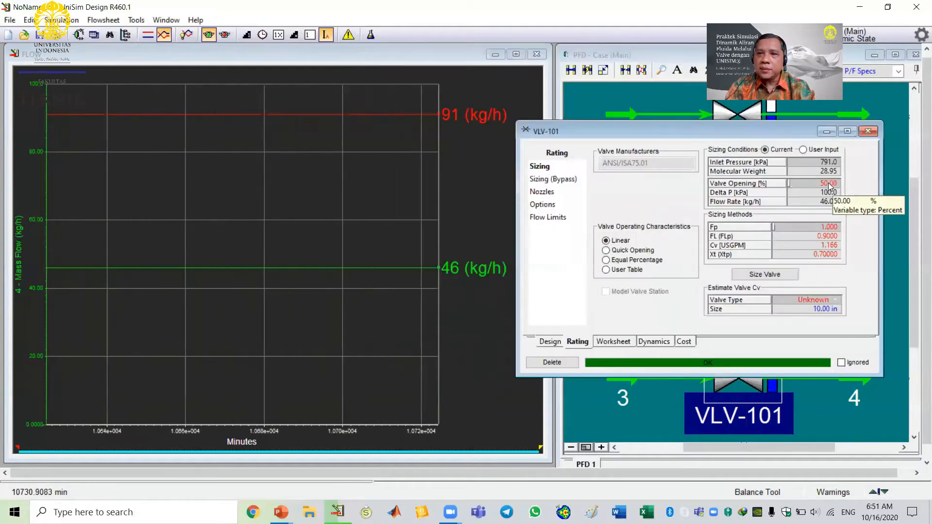
text(60)
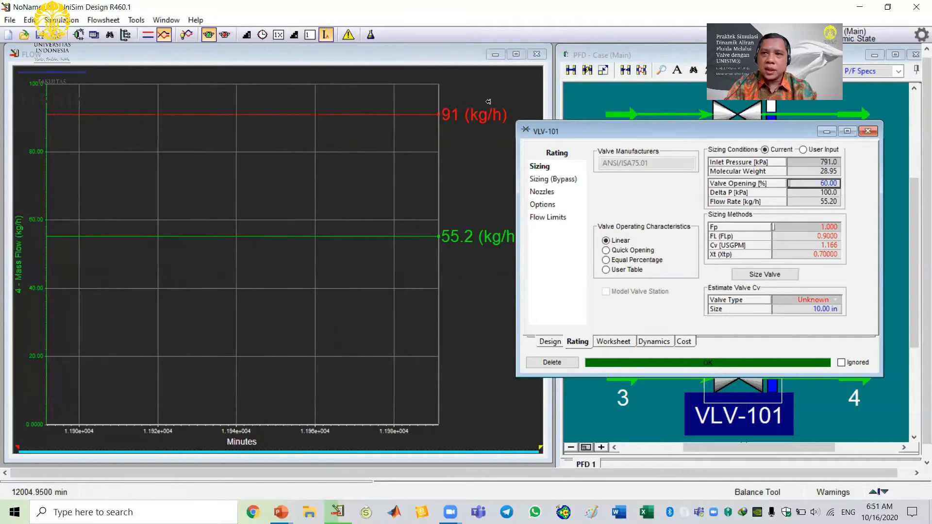
click(867, 131)
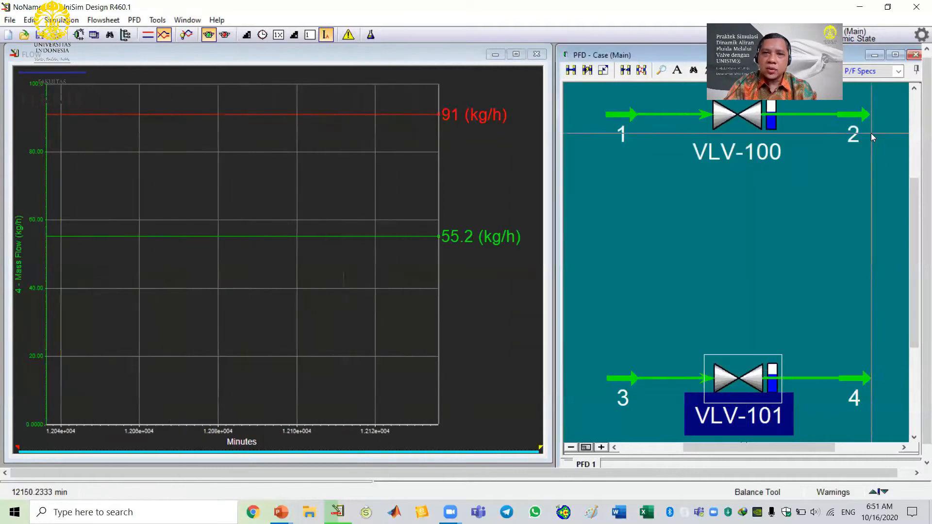
Set the logger size of the FLOW strip chart to 5000 samples and close the chart configuration
right_click(308, 158)
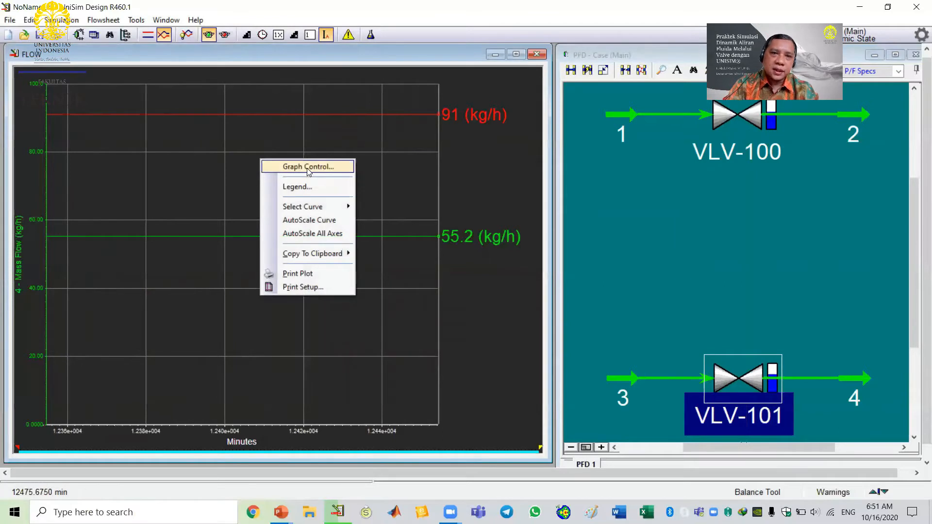
click(308, 167)
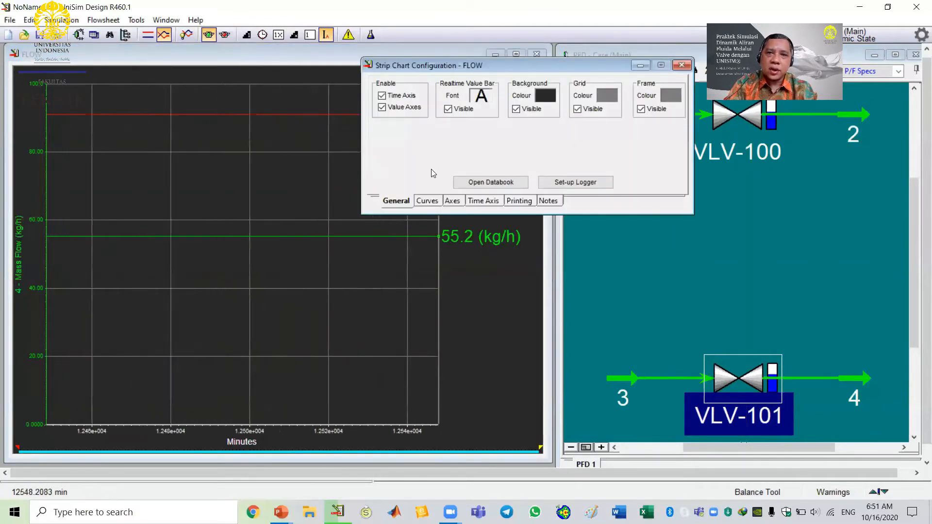
click(562, 184)
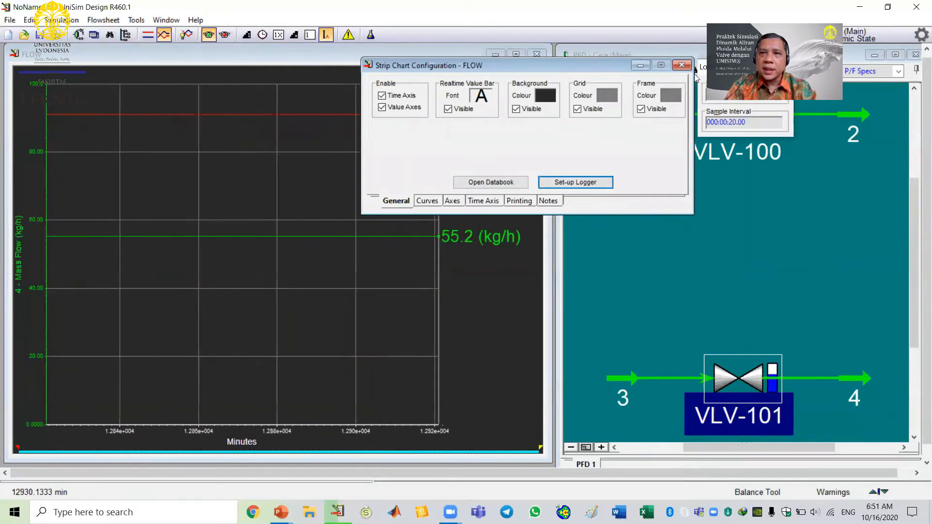
click(720, 95)
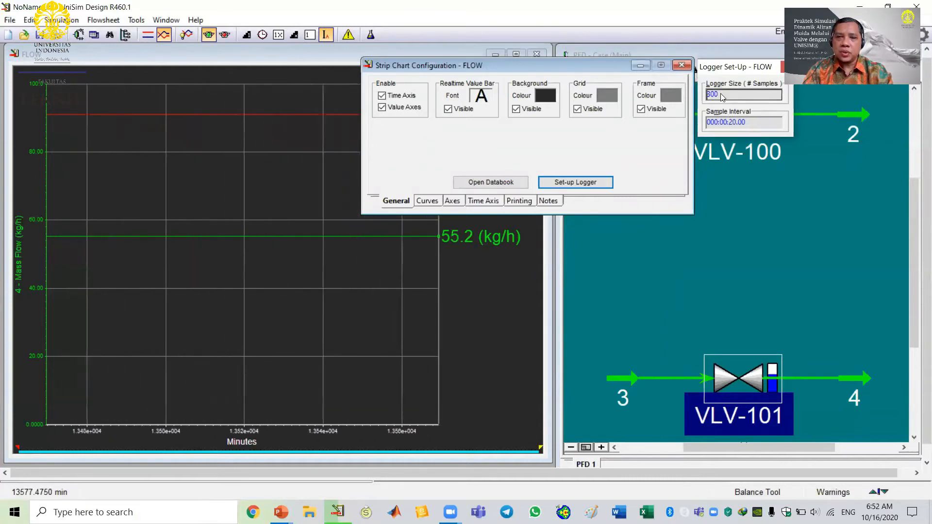
text(50)
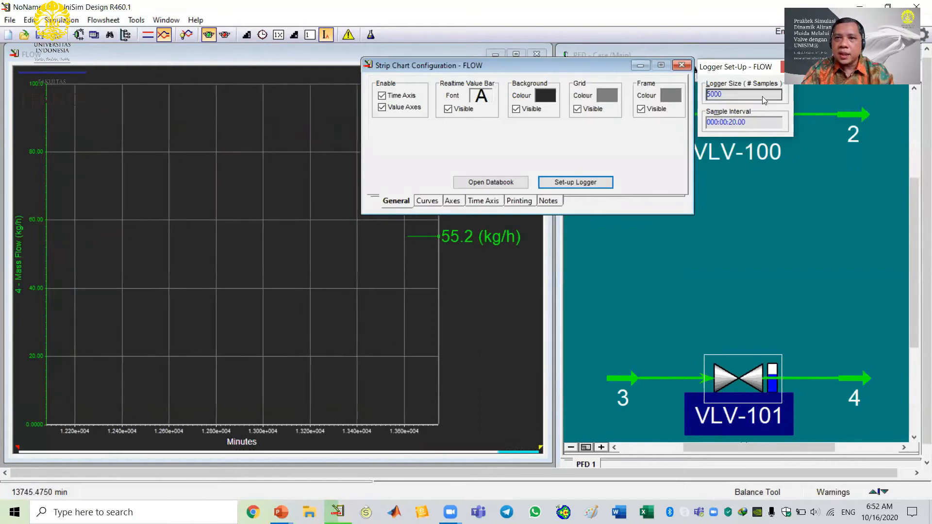
key(Return)
click(687, 66)
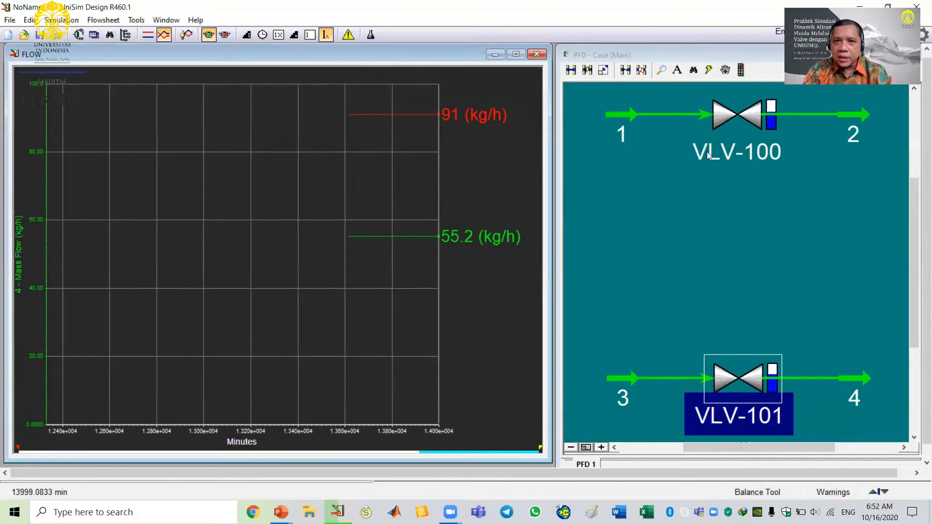
Set the valve opening of VLV-101 to 50% and close its property window
double_click(723, 373)
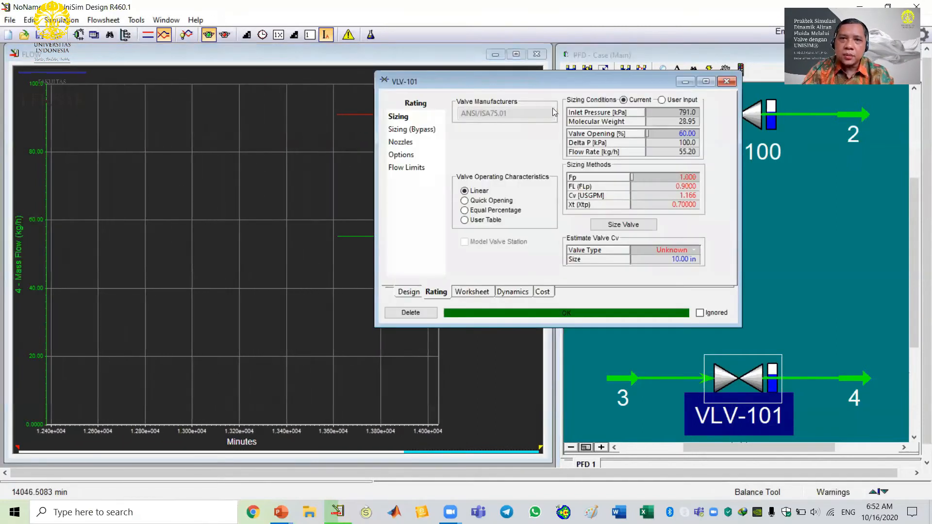
drag(531, 80, 666, 108)
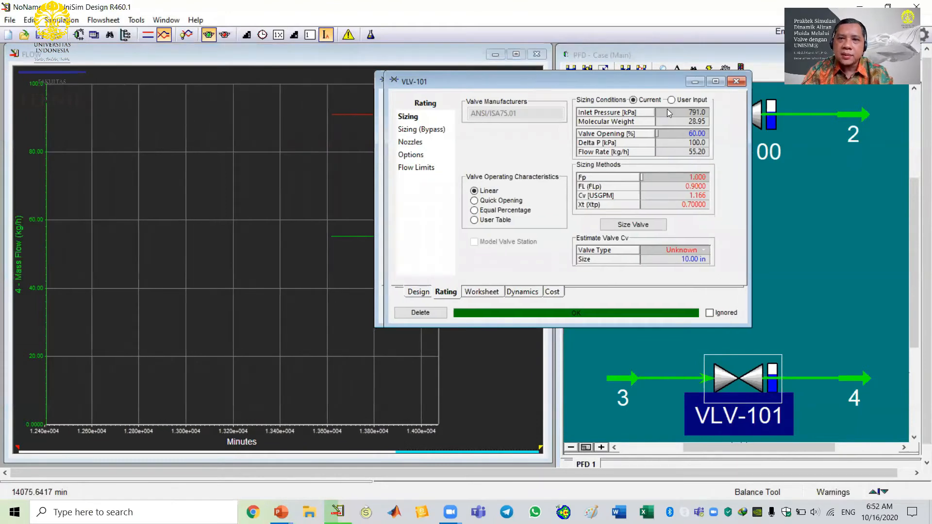
click(825, 164)
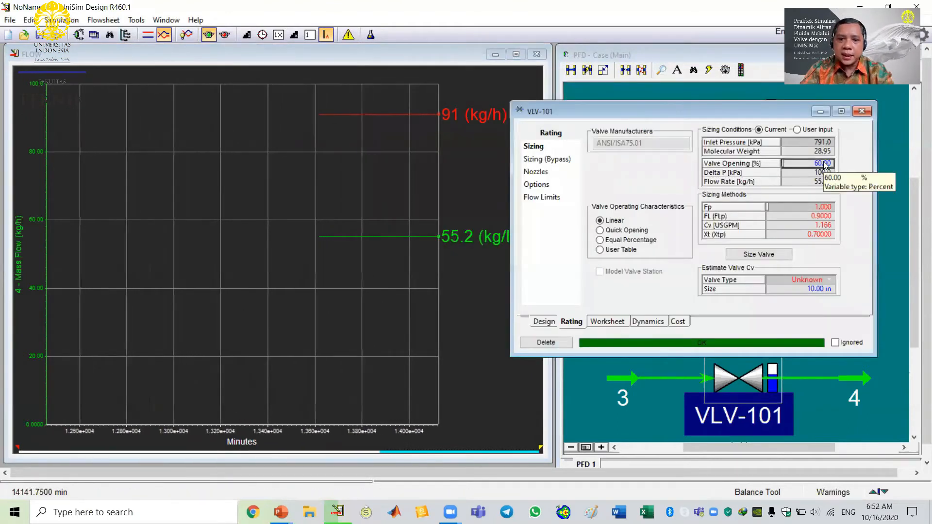
text(50)
key(Return)
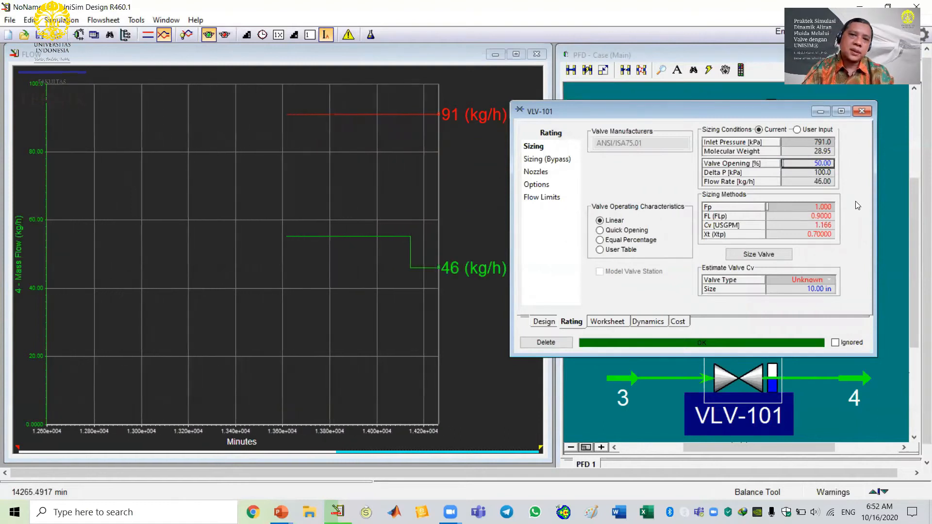
click(860, 112)
Set the valve opening of VLV-100 to 50%, close its property window and stop the integrator
click(736, 115)
double_click(735, 115)
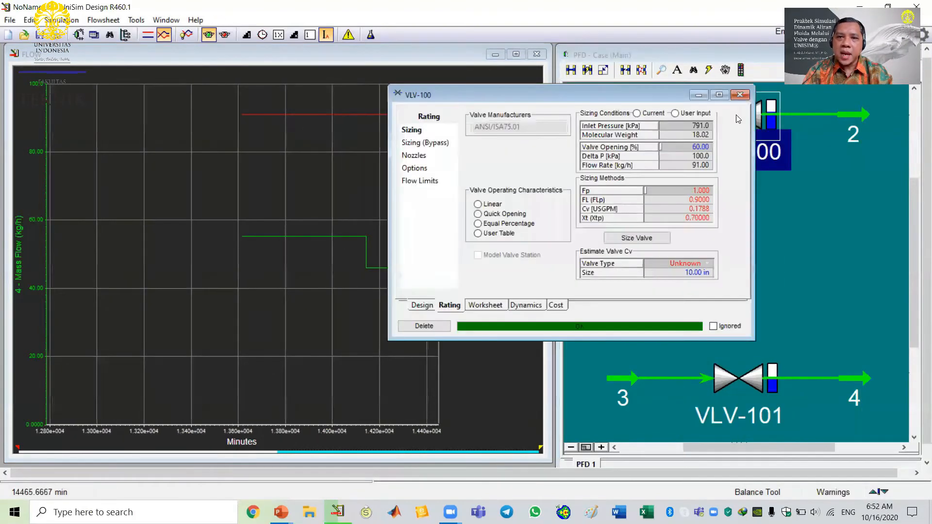
text(50)
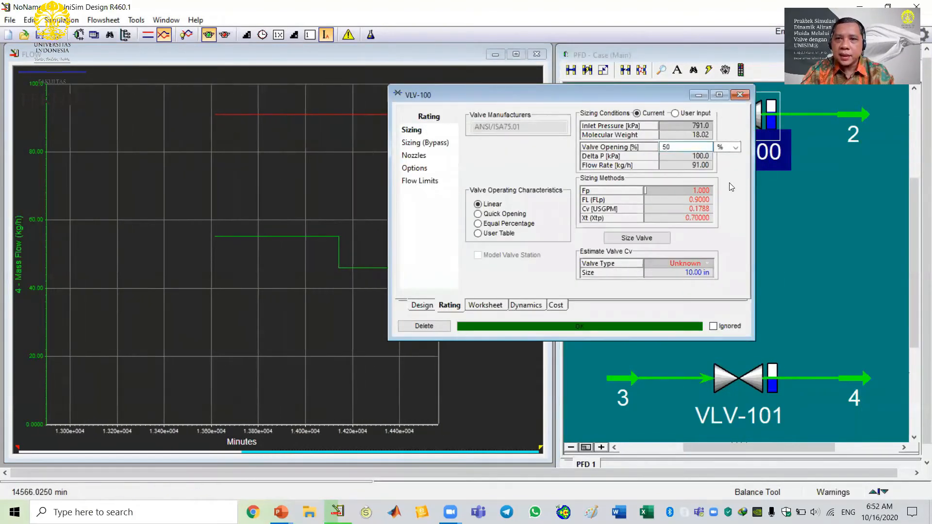
key(Return)
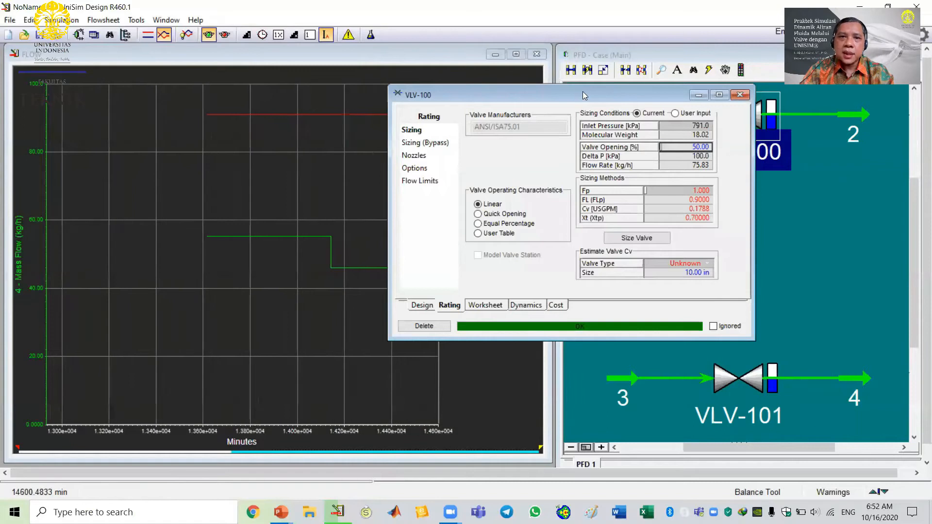
drag(579, 93, 710, 166)
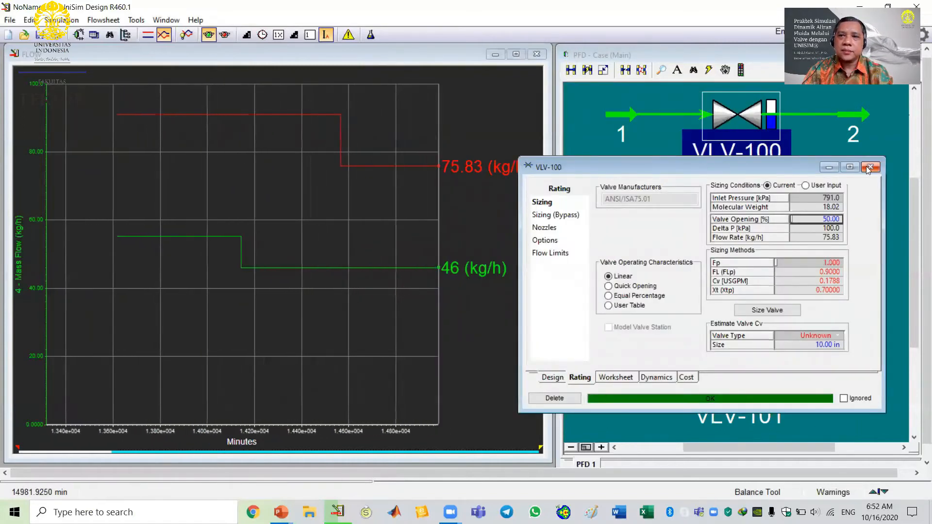
click(663, 139)
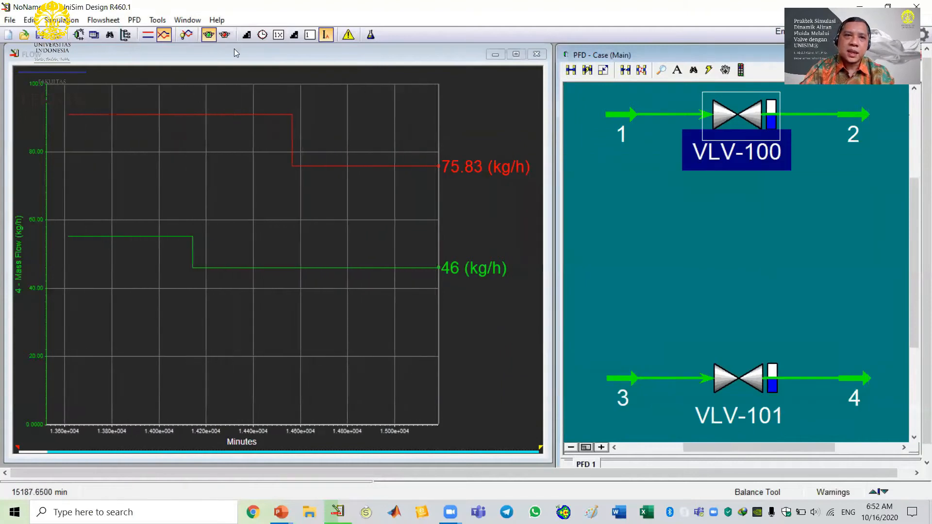
click(224, 37)
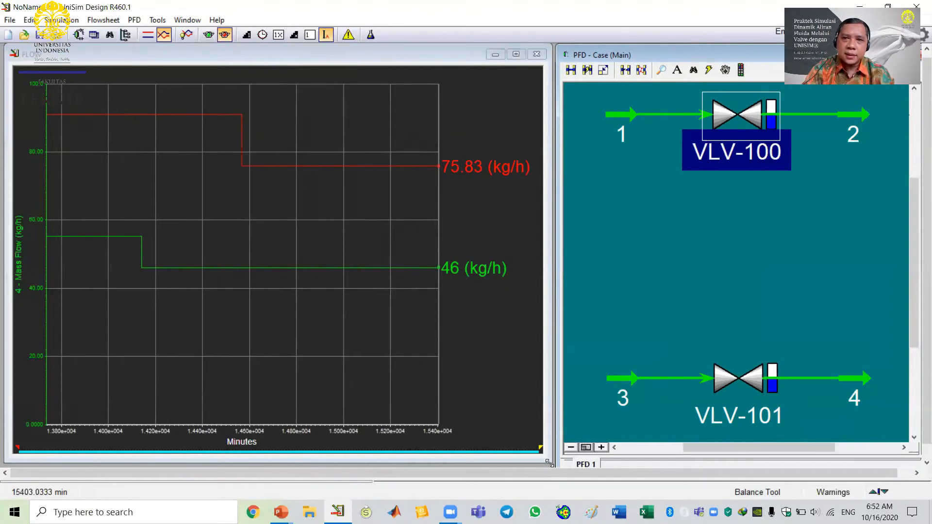
Review the dynamic specifications, pipe, holdup, actuator and malfunction settings of VLV-100, including the available fail positions
double_click(725, 120)
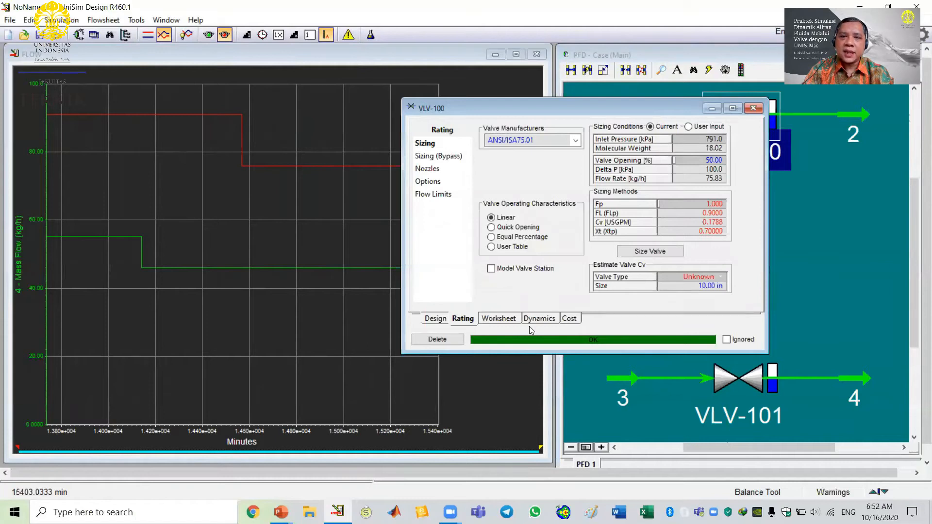
click(541, 319)
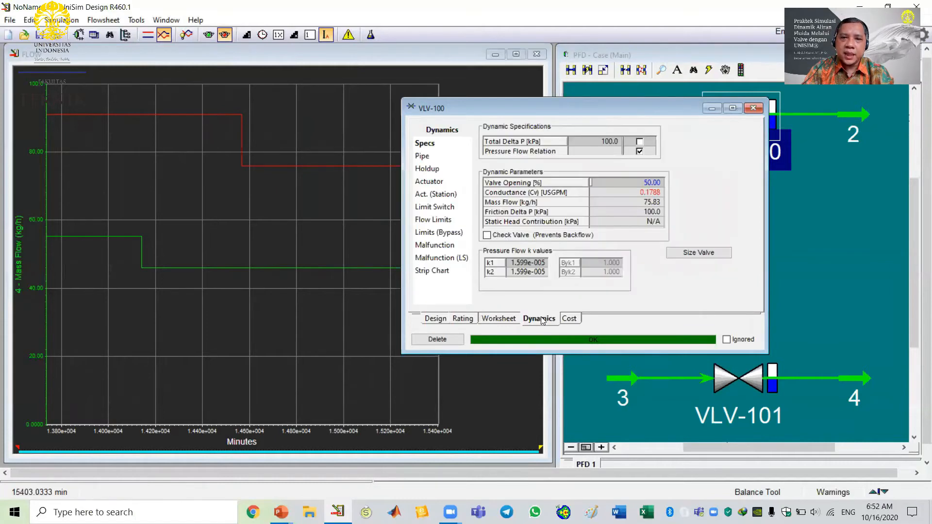
click(423, 157)
click(425, 170)
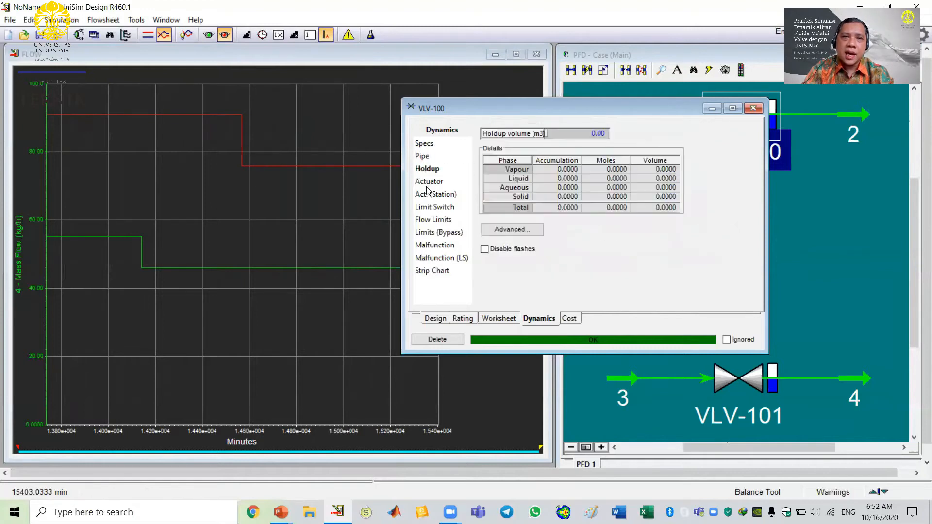
click(427, 183)
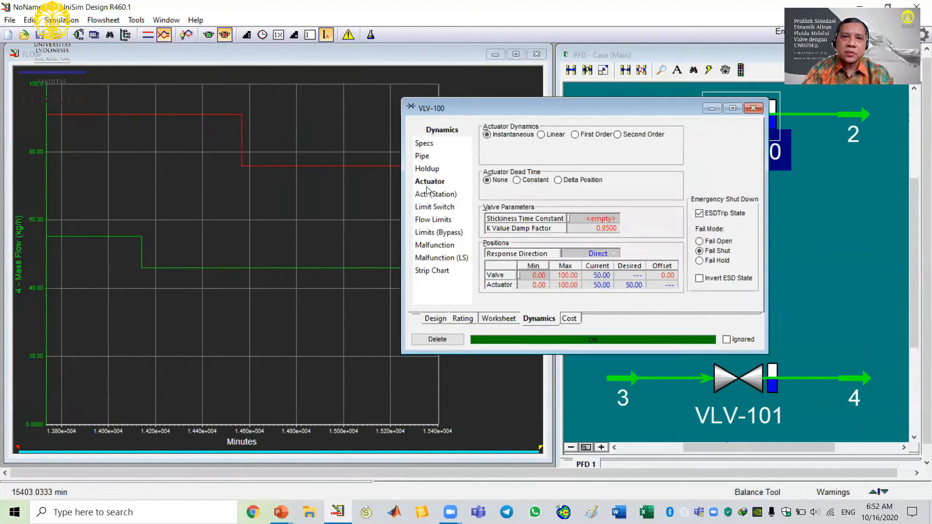
click(437, 246)
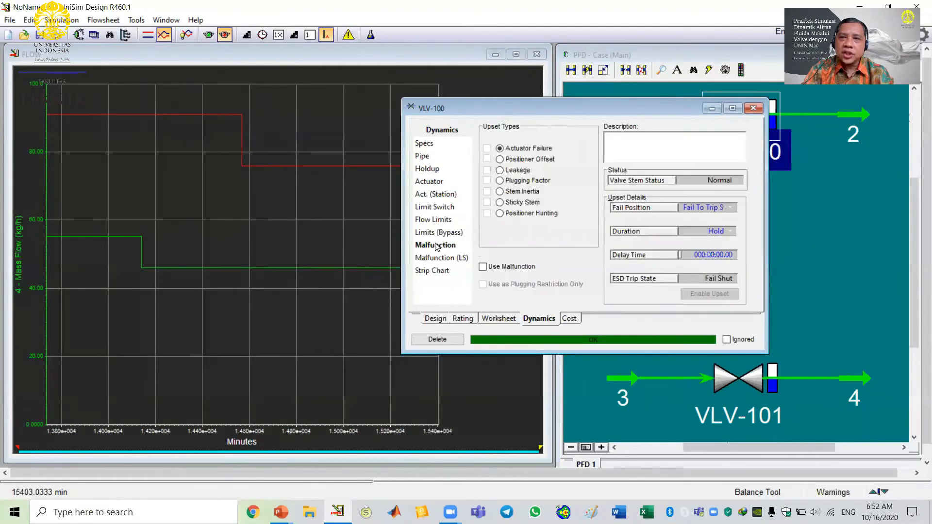
click(730, 208)
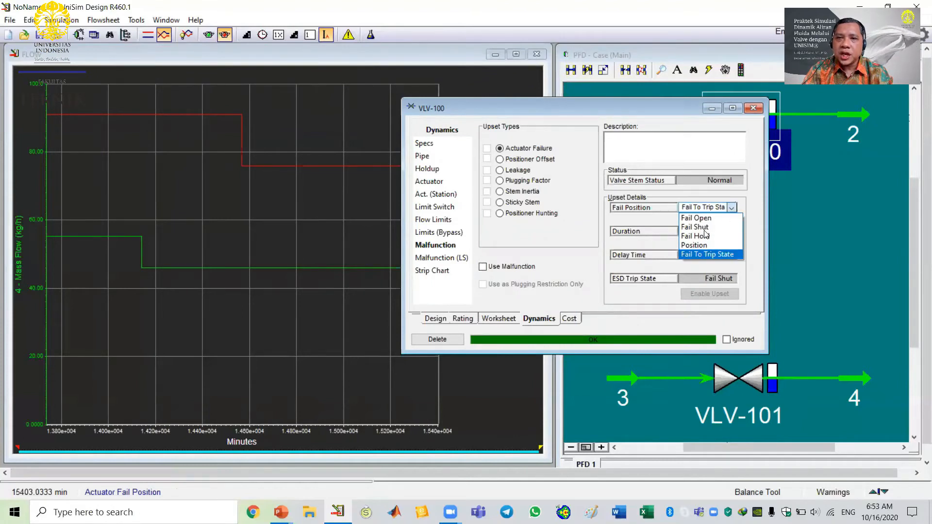
click(738, 211)
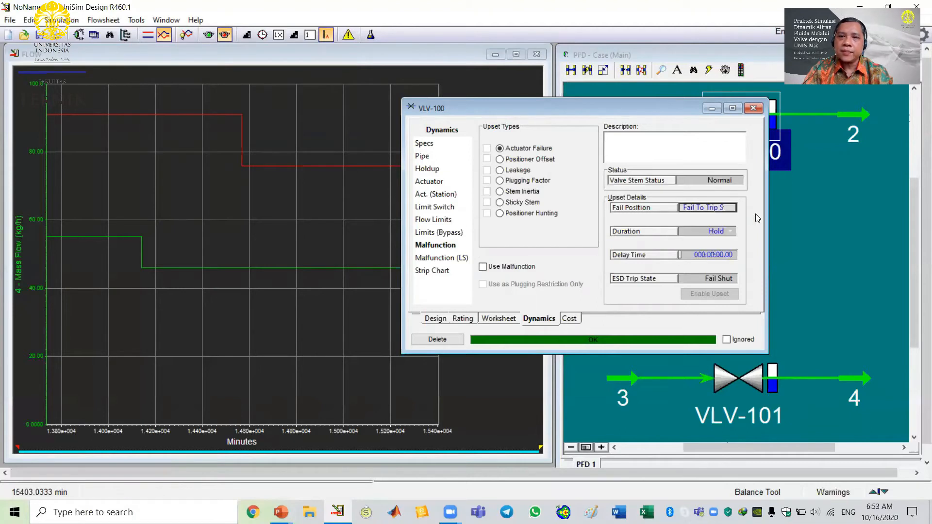
Create a strip chart for VLV-100 from the OTS Dynamic Status variable set and close the valve's property window
click(437, 272)
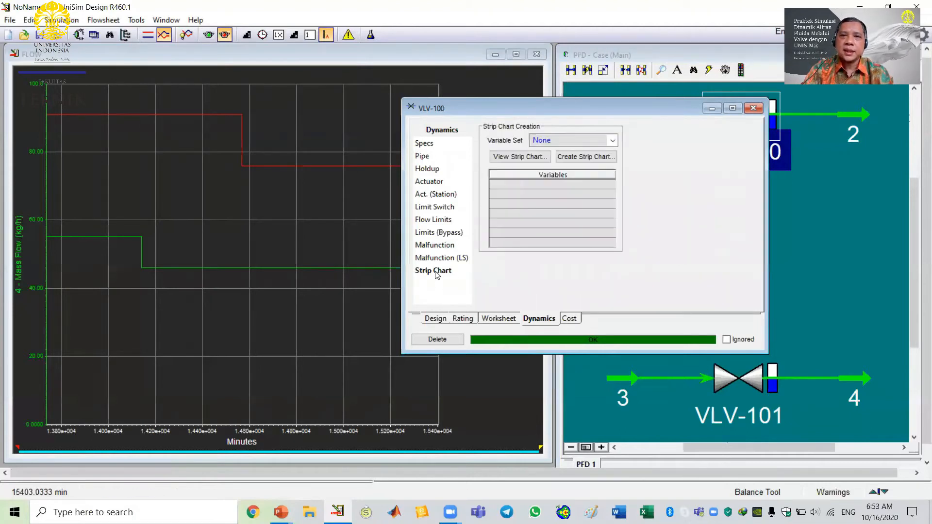
click(614, 139)
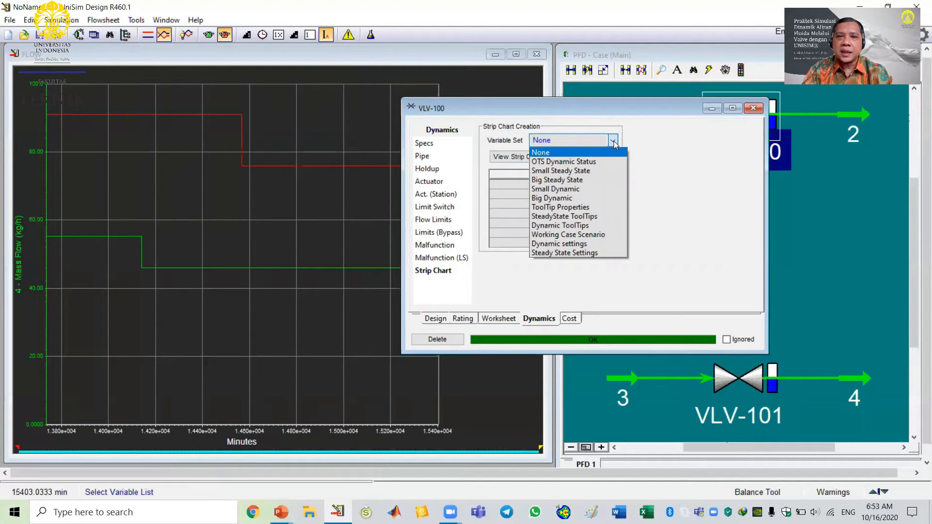
click(553, 162)
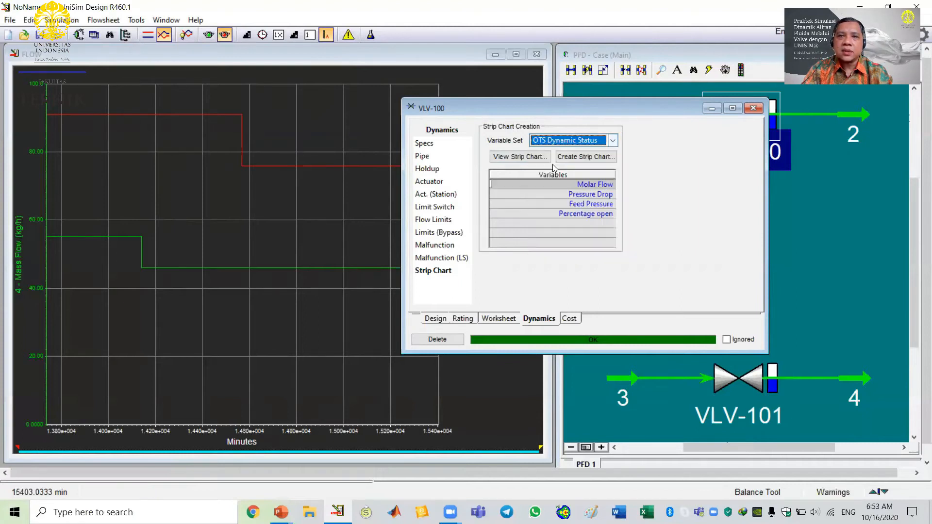
click(588, 157)
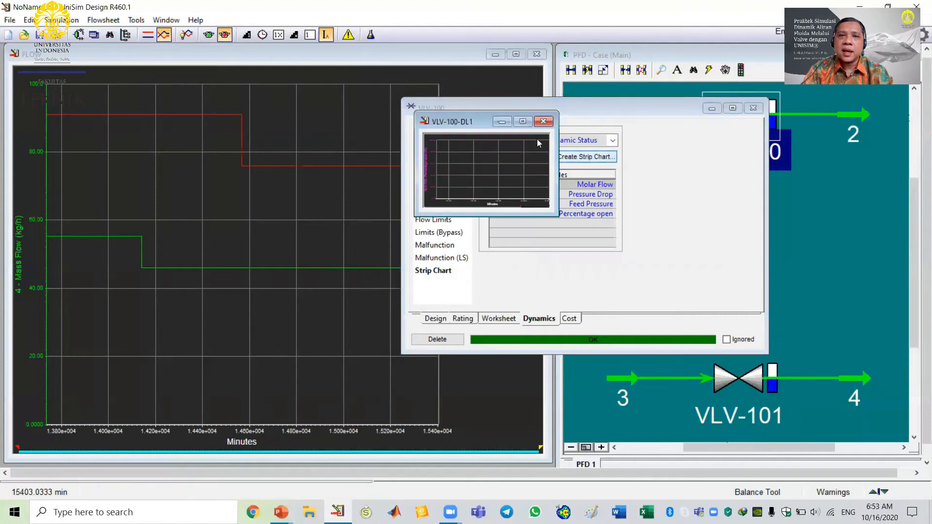
click(752, 108)
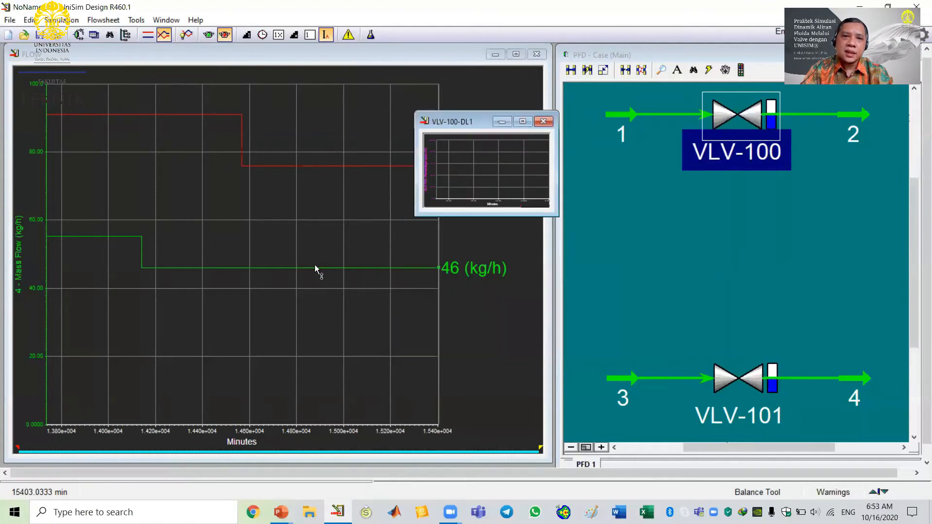
Shrink the FLOW chart to the upper half of its area and place an enlarged VLV-100-DL1 chart beneath it
click(547, 459)
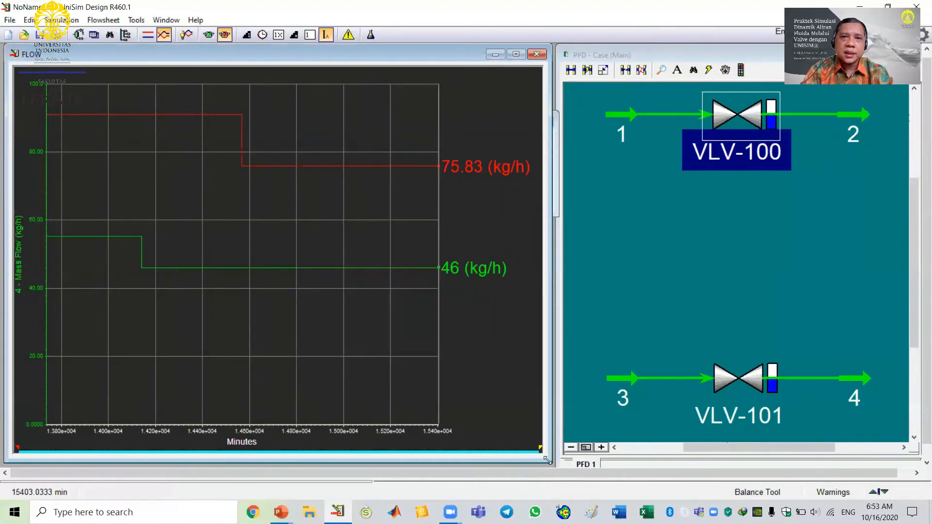
drag(547, 459, 434, 237)
click(463, 116)
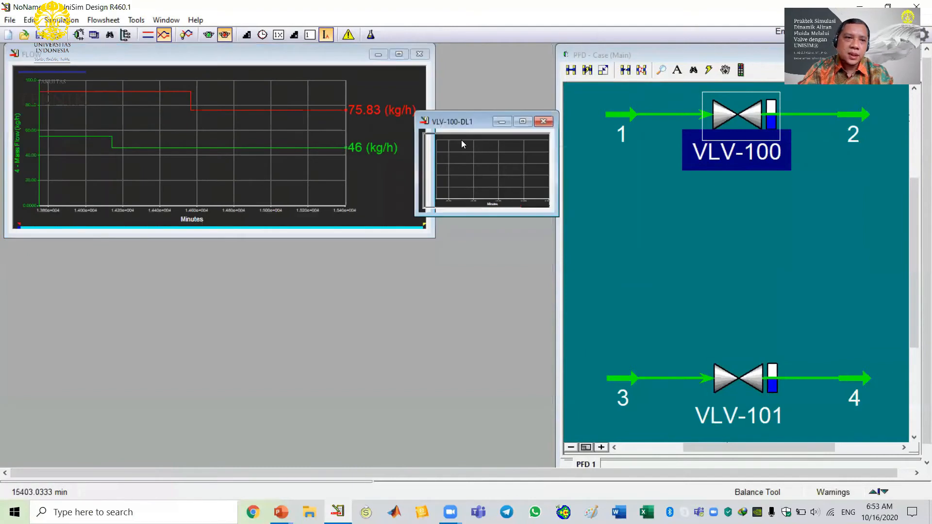
drag(464, 116, 52, 246)
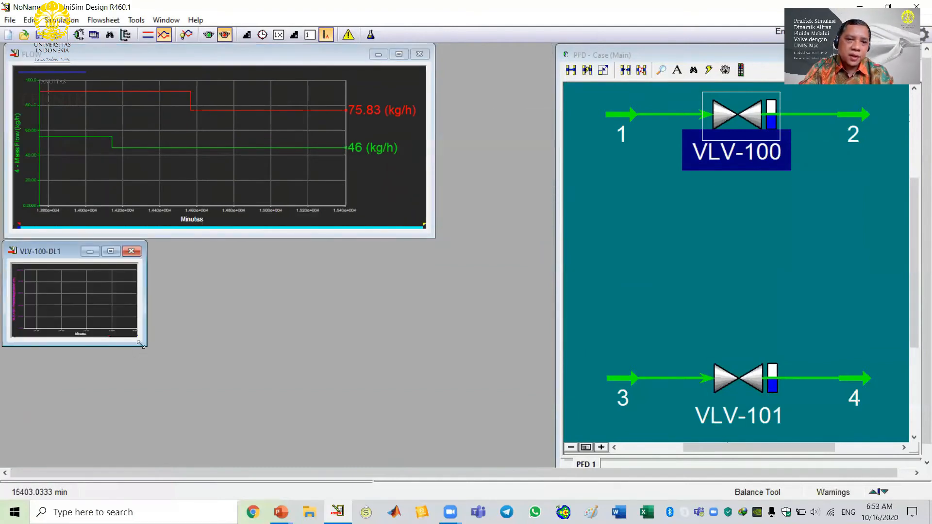
drag(141, 345, 261, 464)
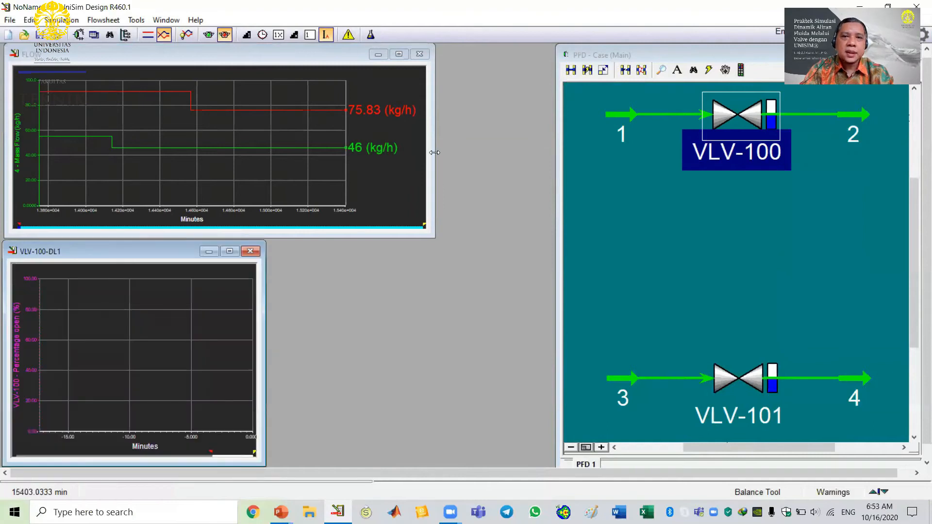
drag(433, 150, 551, 152)
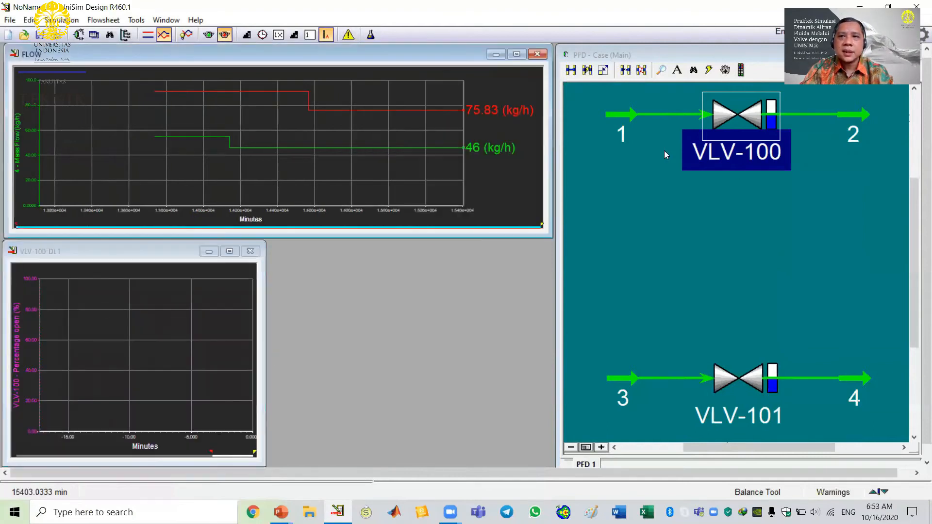
Create a strip chart for VLV-101 from the OTS Dynamic Status variable set and close the valve's property window
double_click(751, 380)
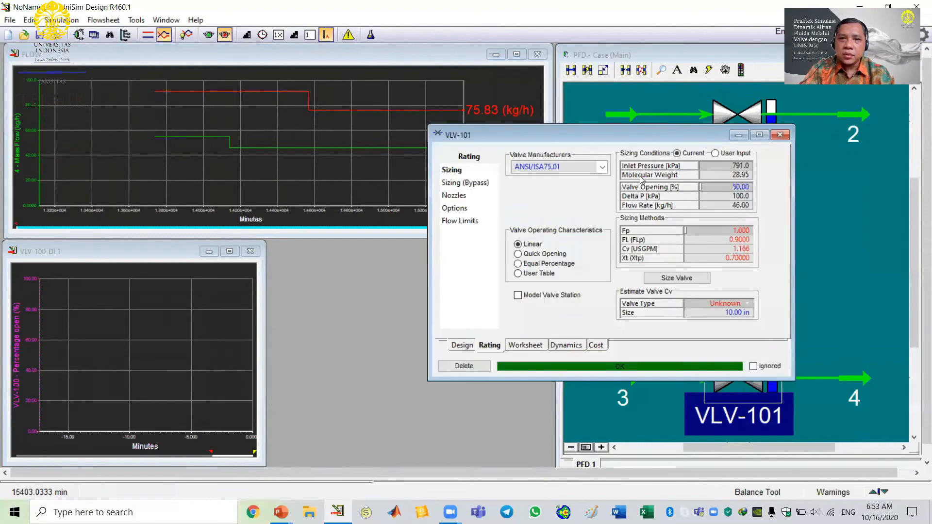
click(579, 346)
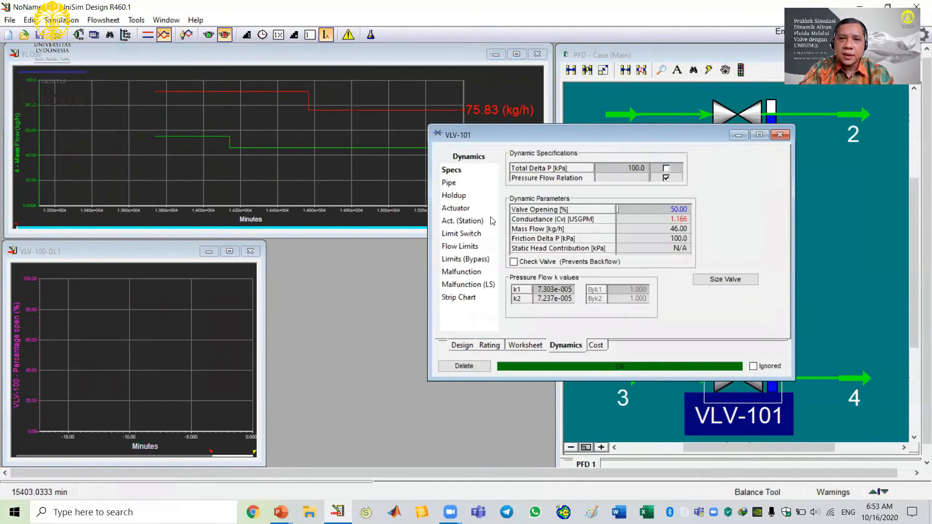
click(461, 298)
click(638, 168)
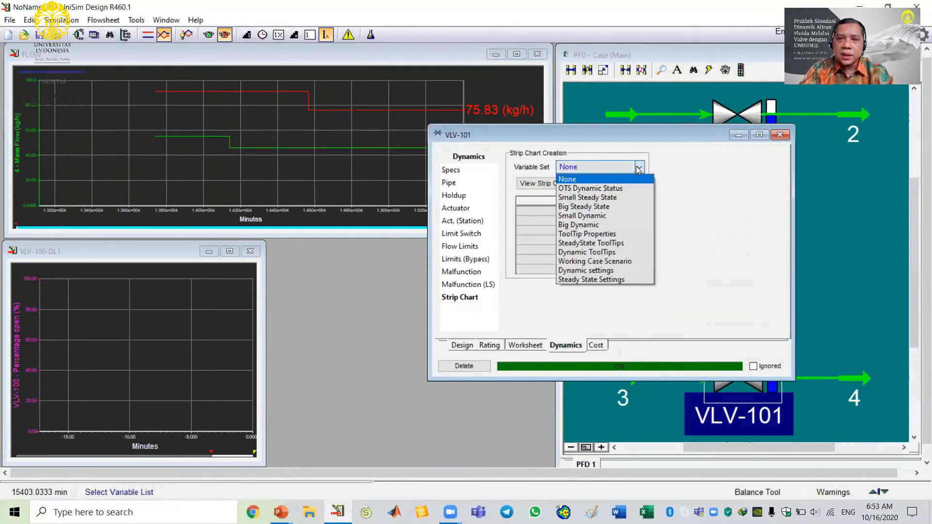
click(590, 189)
click(613, 186)
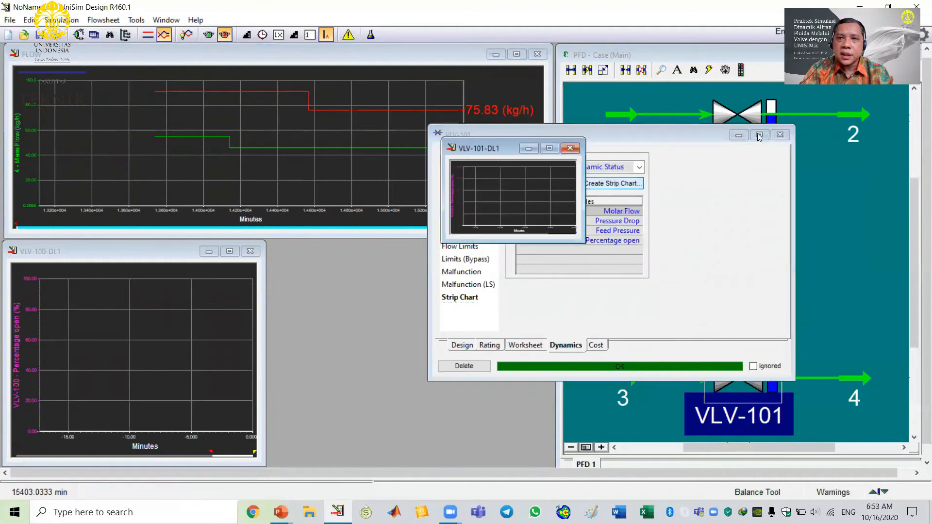
click(780, 135)
Place the VLV-101-DL1 chart beside VLV-100-DL1 and enlarge it to fill the free space below the FLOW chart
drag(483, 148, 310, 253)
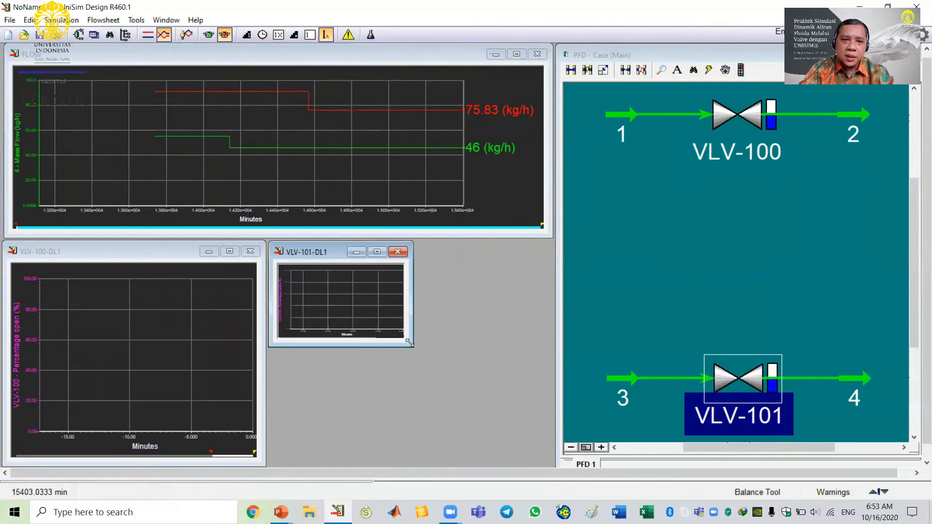
drag(409, 343, 551, 461)
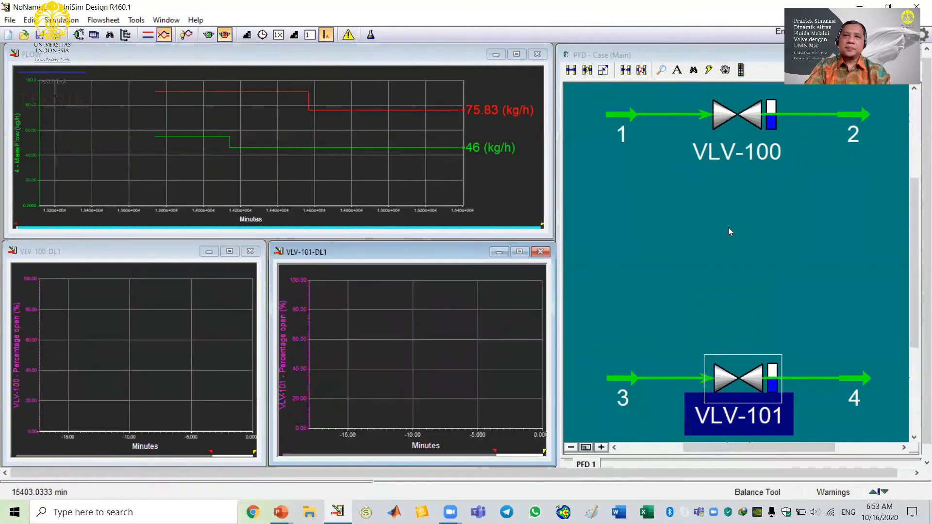
Start the integrator and extend the displayed time range of both valve charts to their full logged history
click(208, 38)
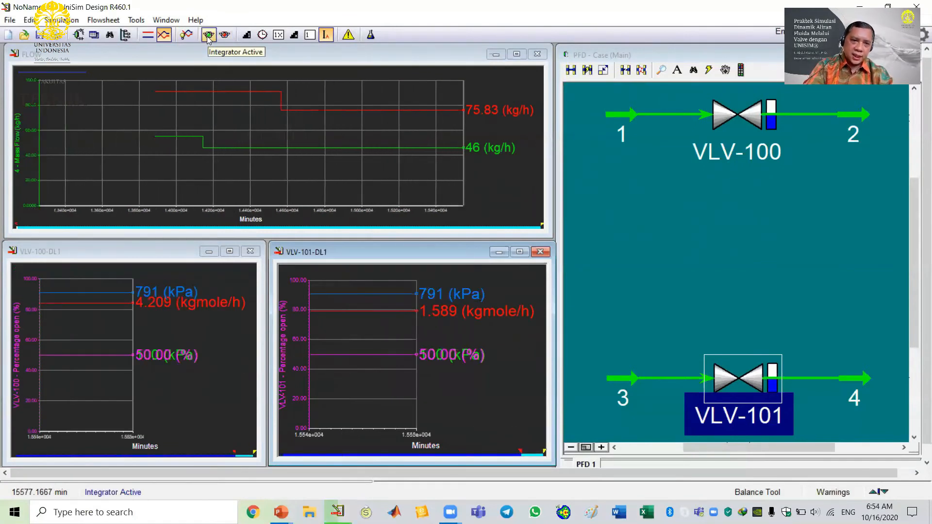
drag(518, 451, 2, 469)
click(231, 448)
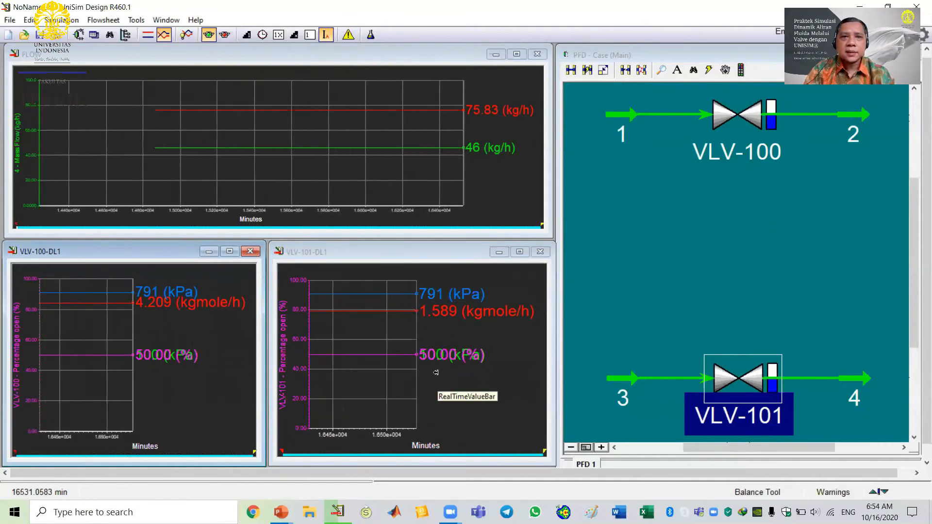
Set the logger size of the VLV-101-DL1 strip chart to 5000 samples and close its configuration
right_click(368, 348)
click(370, 357)
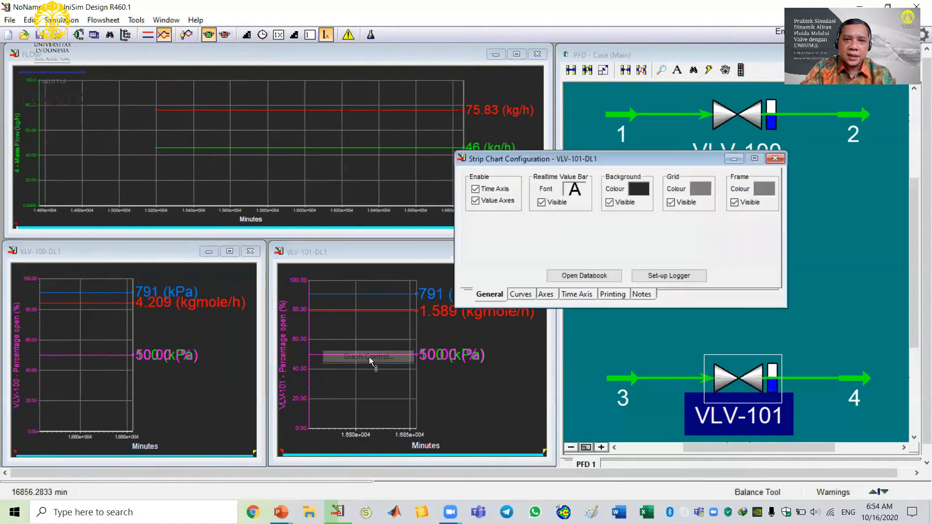
click(669, 275)
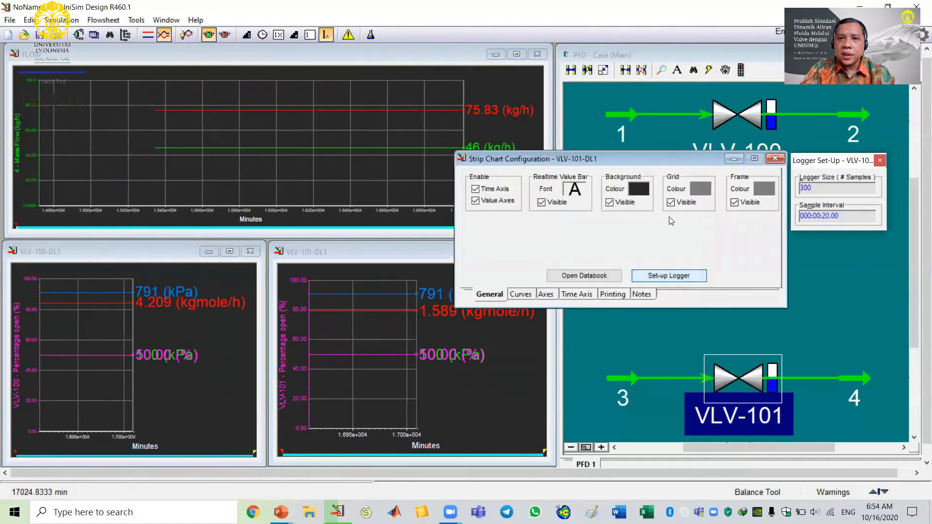
double_click(874, 188)
text(5000)
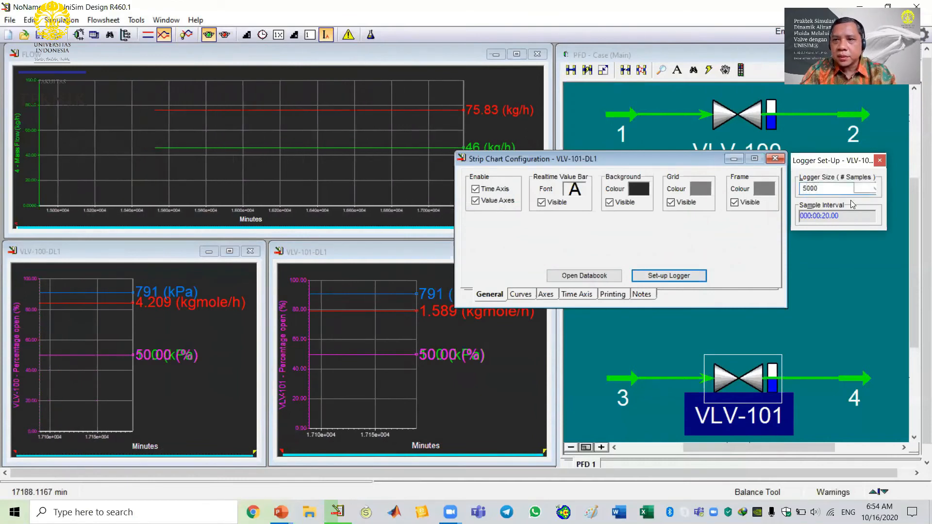
click(879, 160)
click(775, 159)
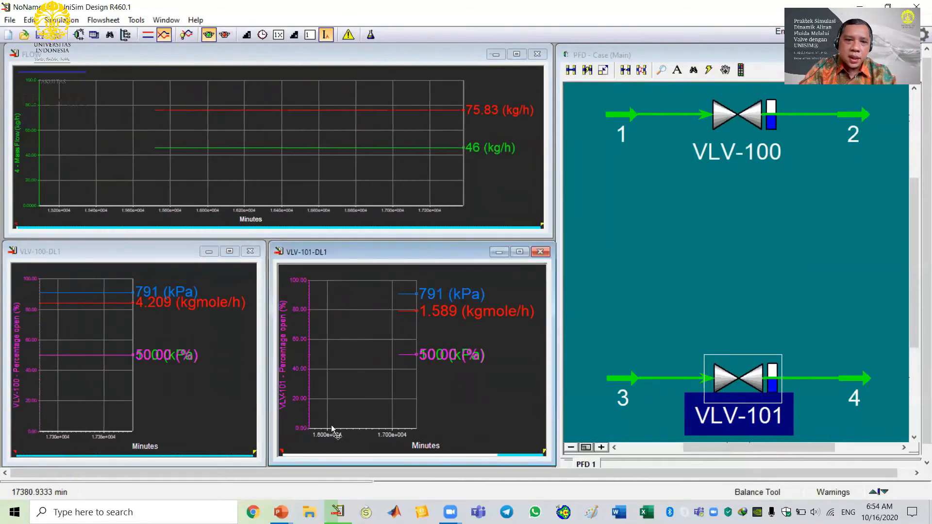
Set the logger size of the VLV-100-DL1 strip chart to 5000 samples and close its configuration
right_click(112, 342)
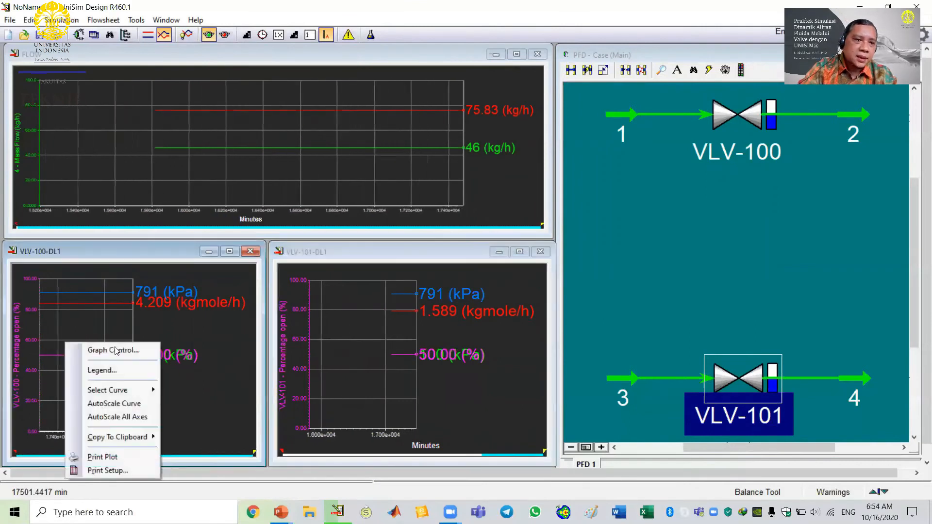
click(117, 351)
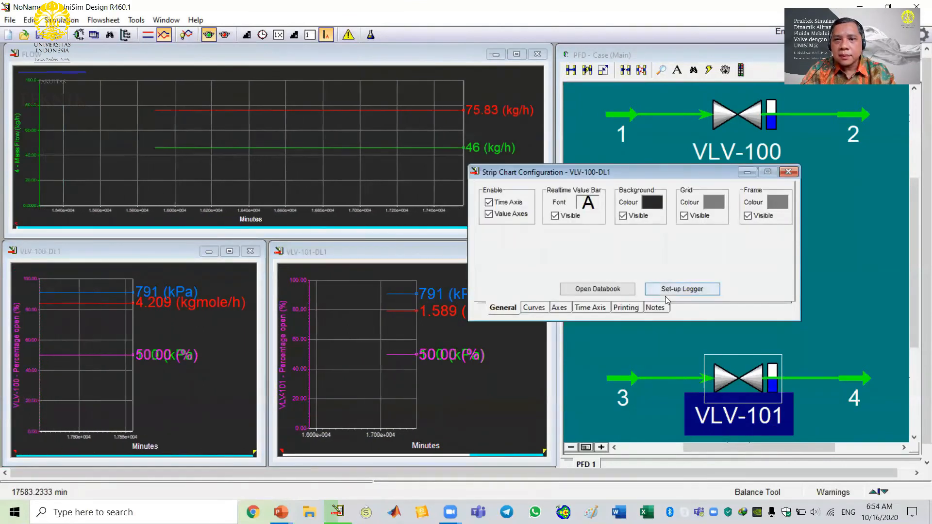
click(687, 290)
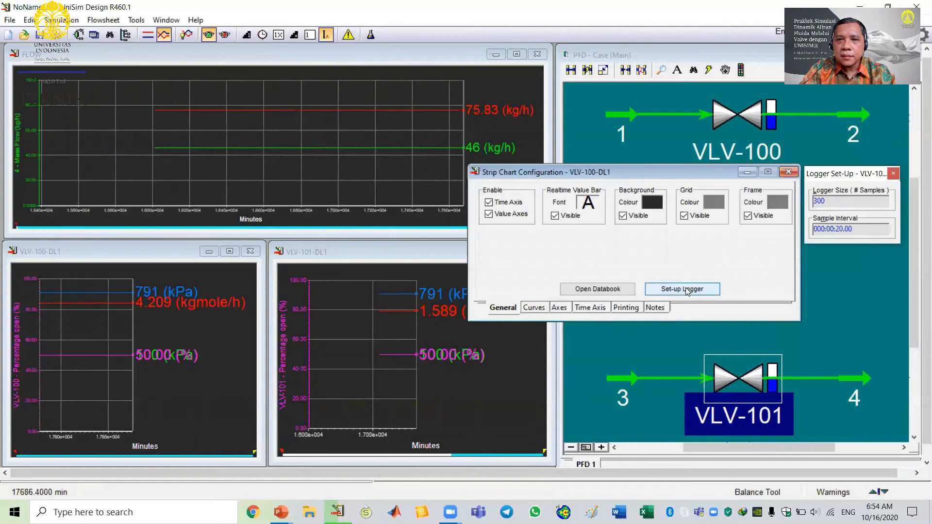
click(827, 202)
text(5000)
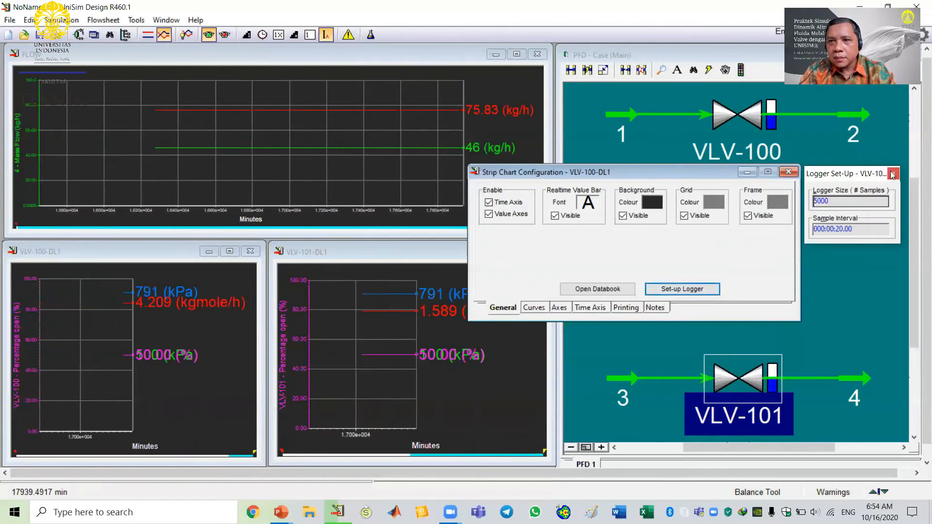
click(893, 174)
click(787, 171)
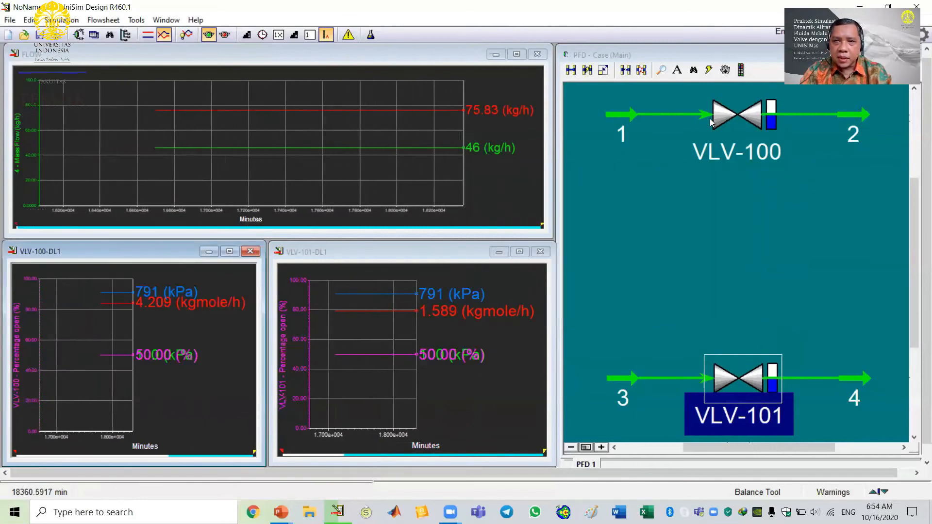
Set the valve opening of VLV-100 to 60% in its dynamic specifications while the integrator runs
click(732, 115)
double_click(732, 115)
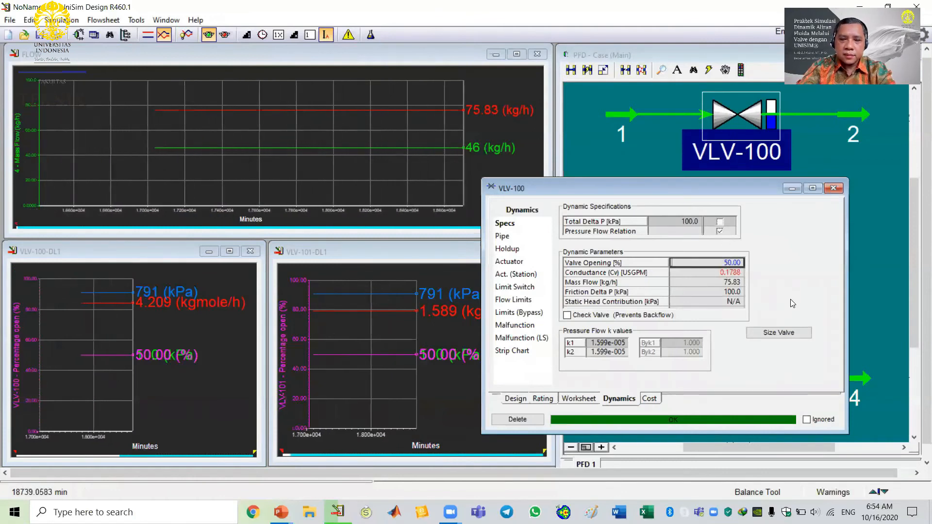
text(6)
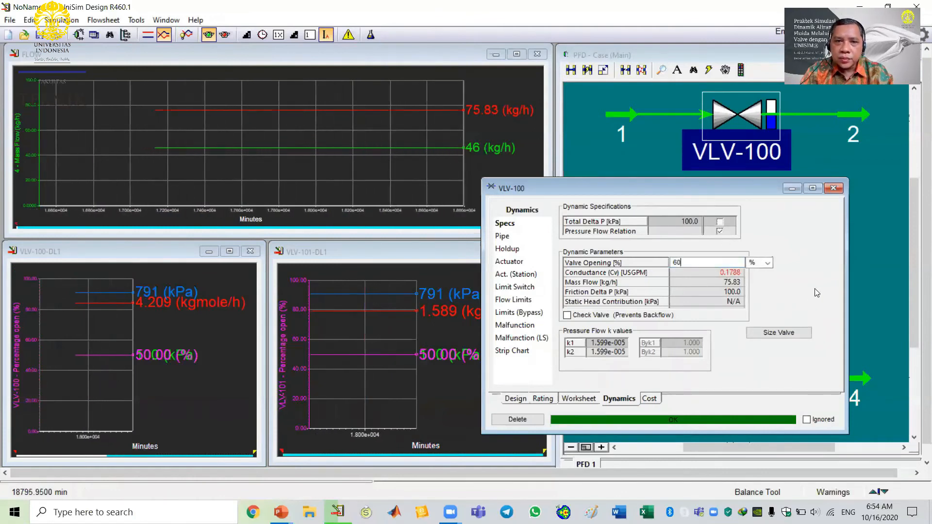
text(0)
key(Return)
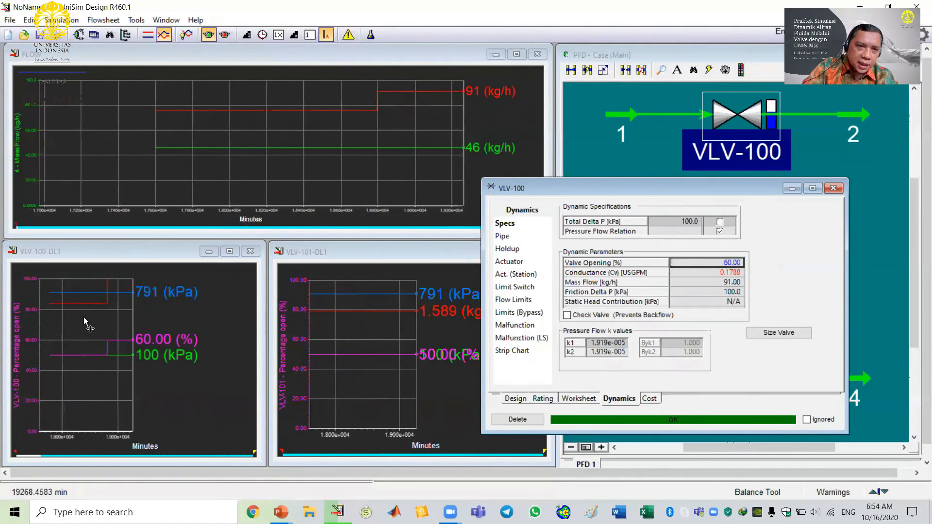
Autoscale the selected curve and all axes of the VLV-100-DL1 chart, and close the VLV-100 property window
right_click(84, 319)
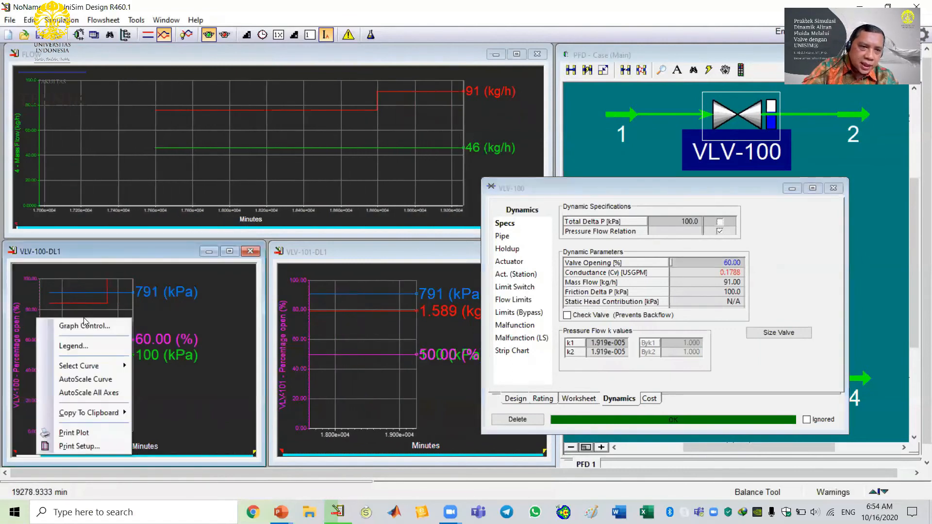
click(90, 380)
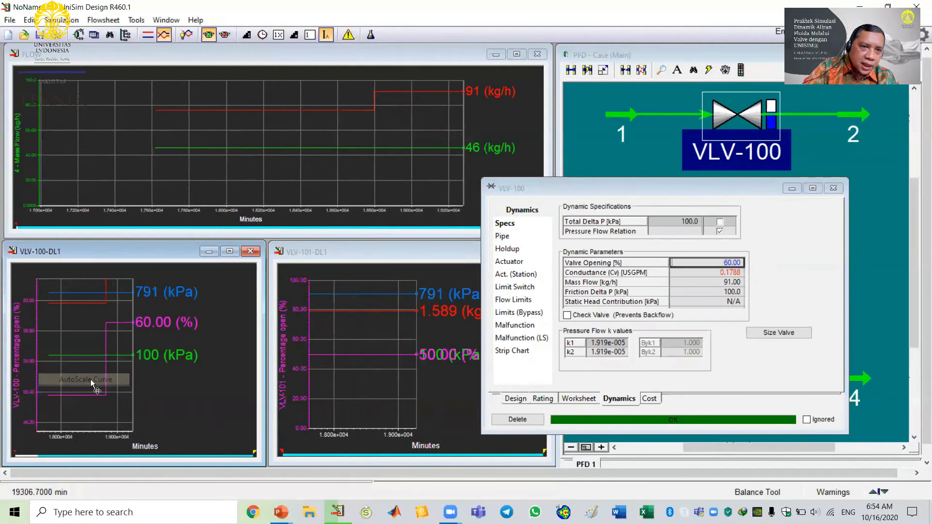
right_click(85, 337)
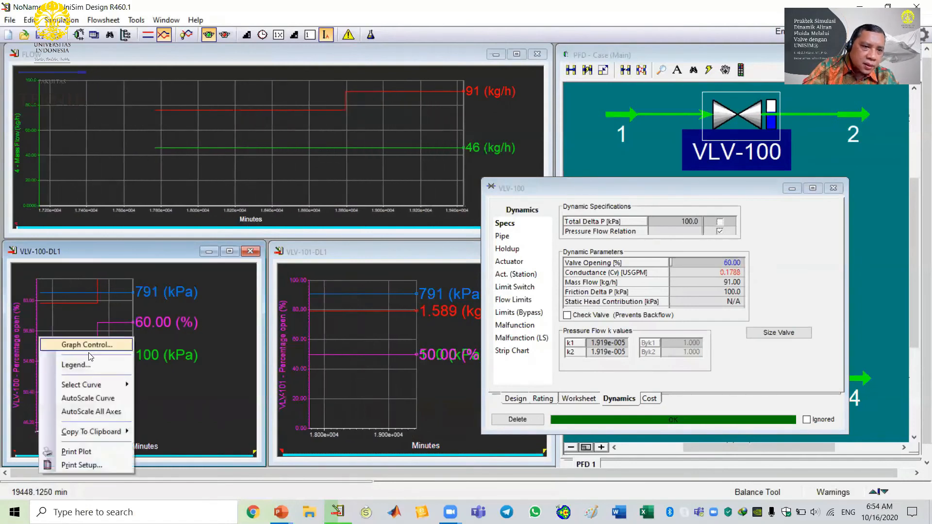
click(107, 411)
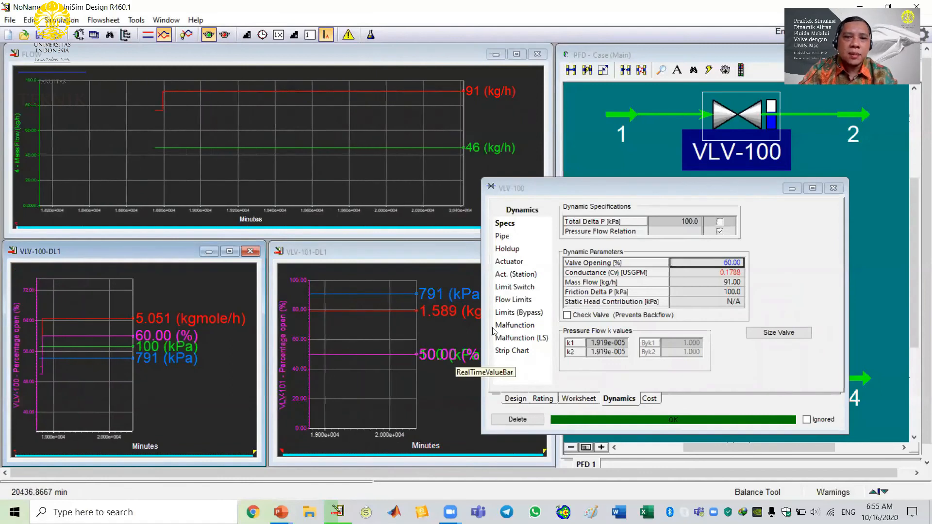
click(833, 188)
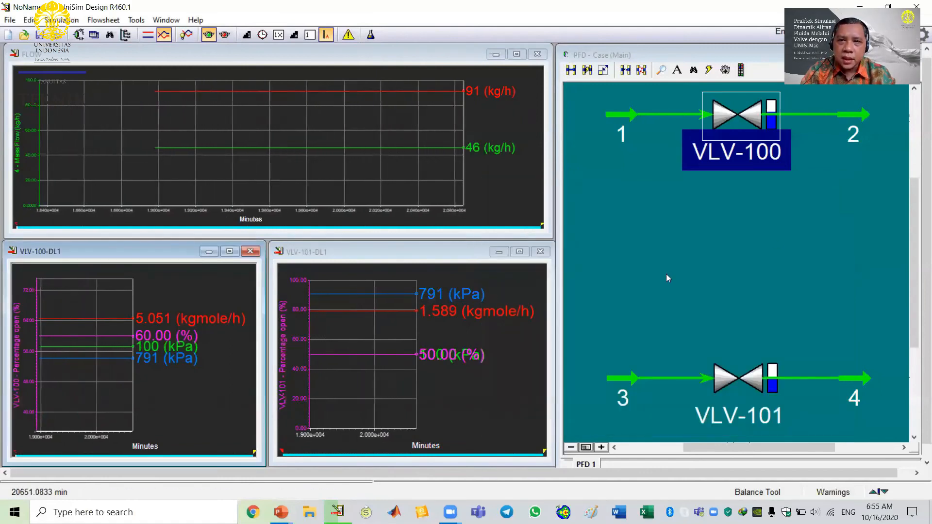
Set the valve opening of VLV-101 to 60% in its dynamic specifications
double_click(736, 378)
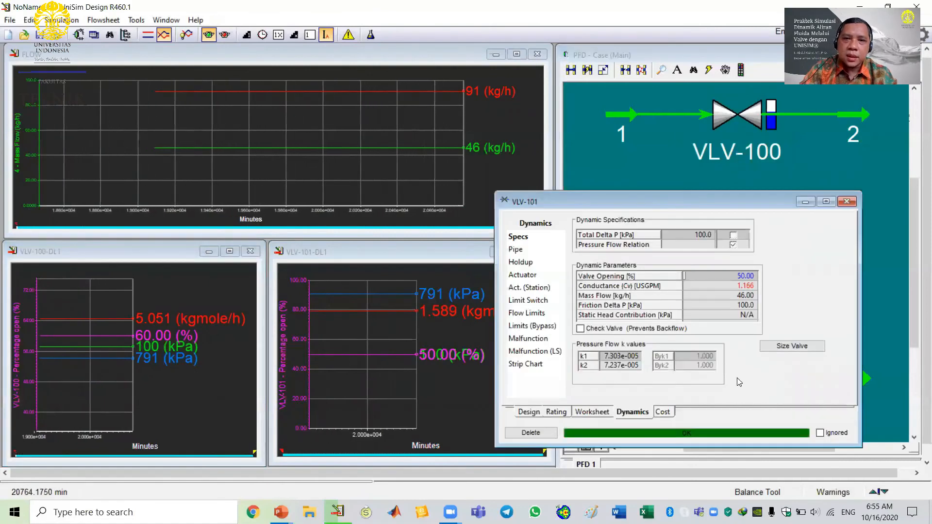
click(719, 275)
text(60)
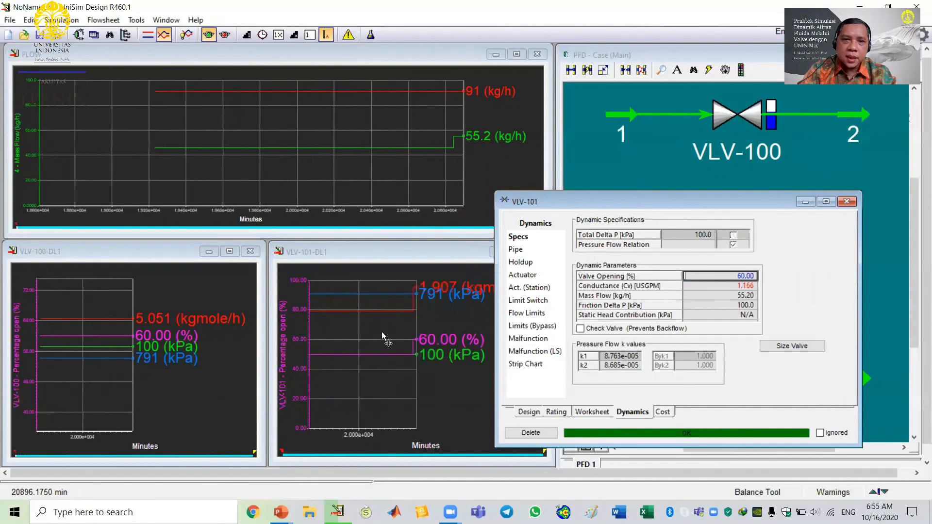
Autoscale all axes of the VLV-101-DL1 chart and close the VLV-101 property window
mouse_move(369, 318)
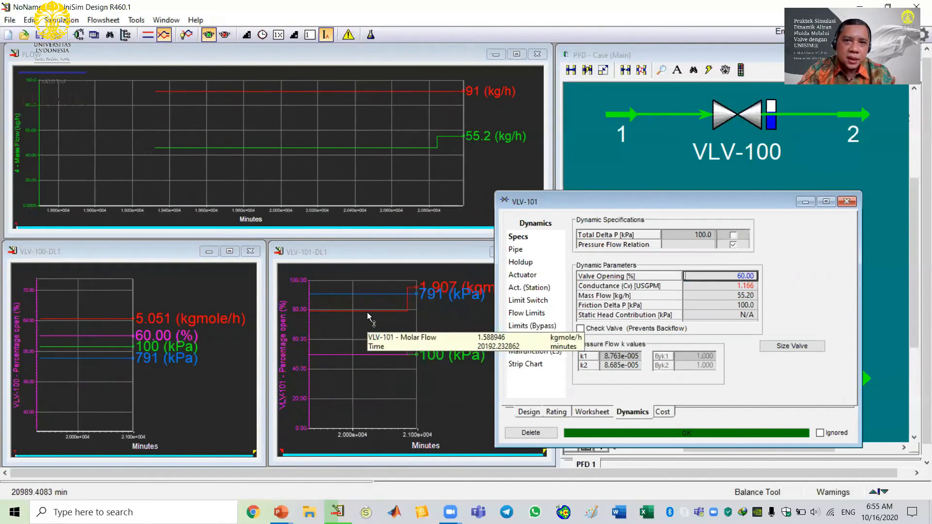
right_click(367, 313)
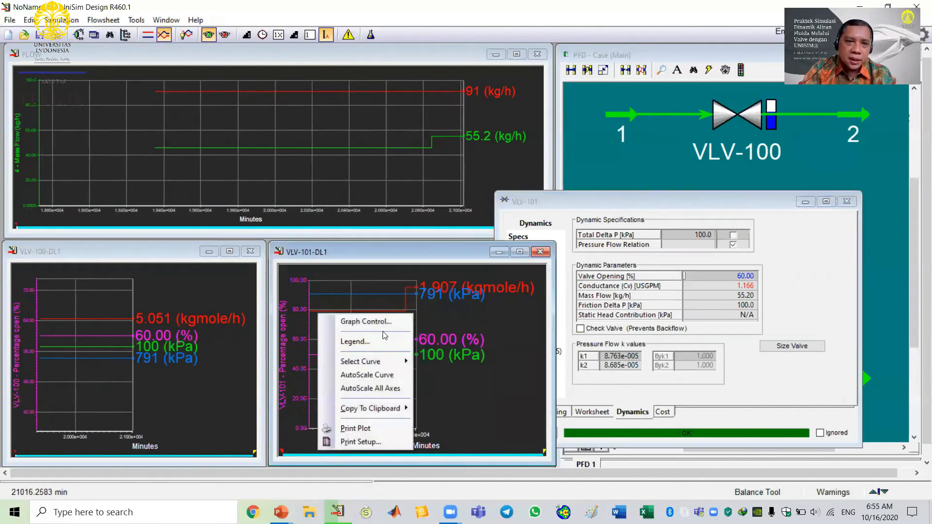
click(381, 391)
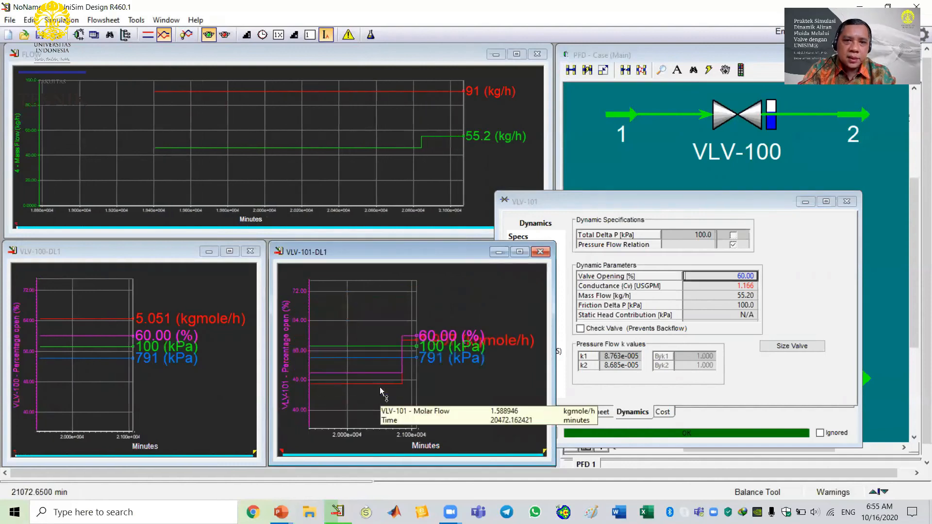
click(848, 202)
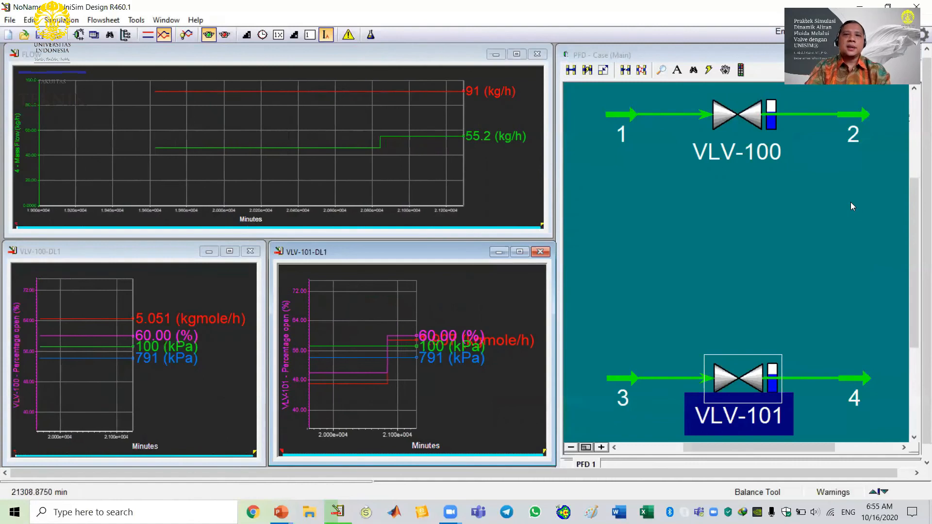